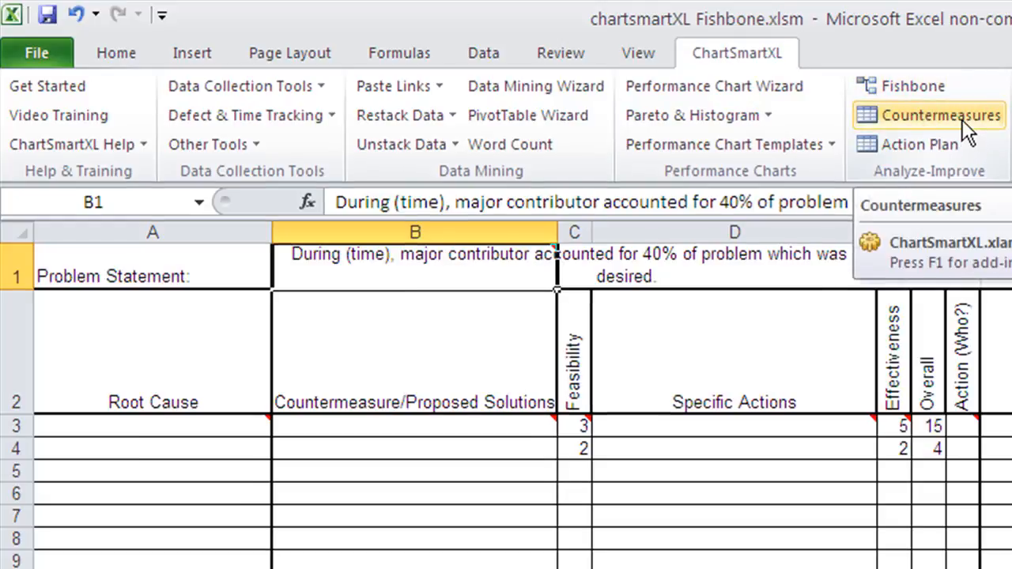
- Open the Countermeasures matrix template from ChartSmartXL and return to the fishbone diagram
click(964, 123)
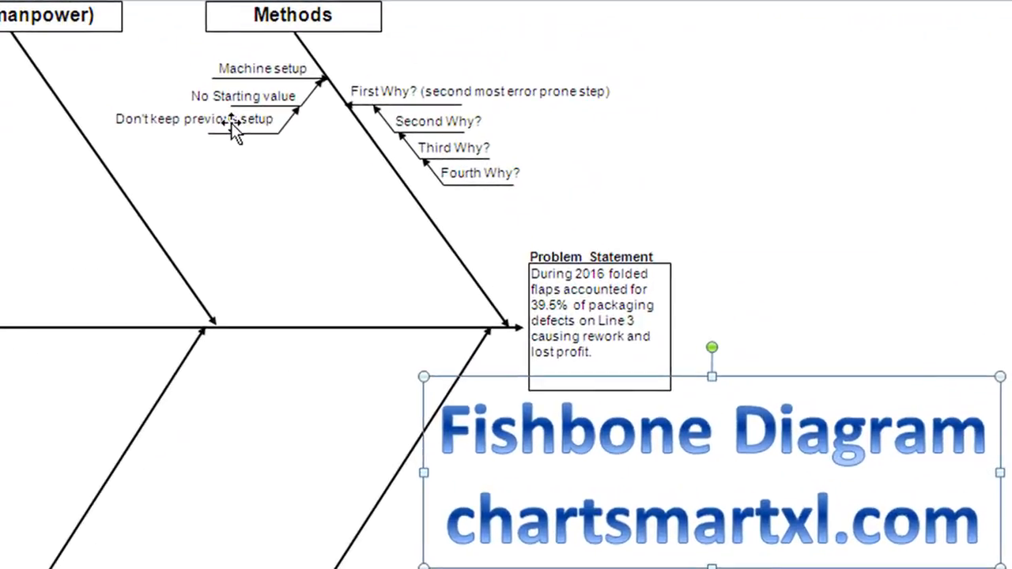
click(479, 230)
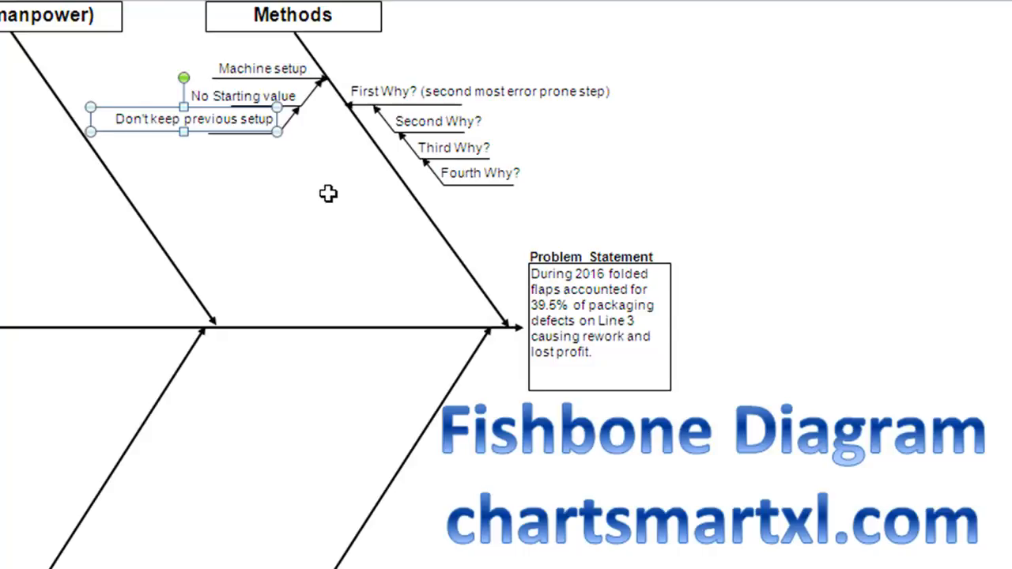
- Draw an oval around the root cause "Don't keep previous setup" on the Methods bone of the fishbone
click(312, 173)
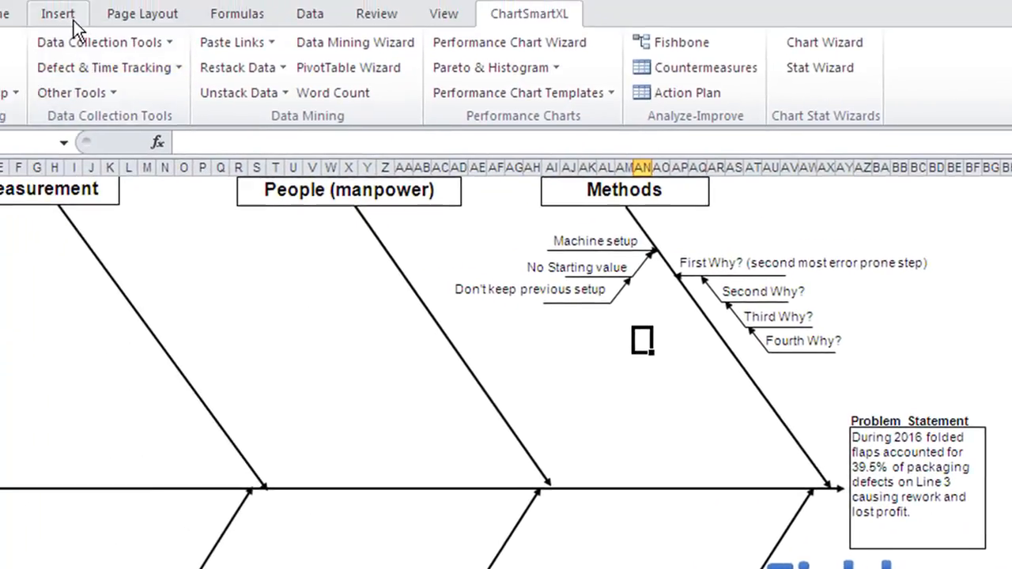
click(74, 22)
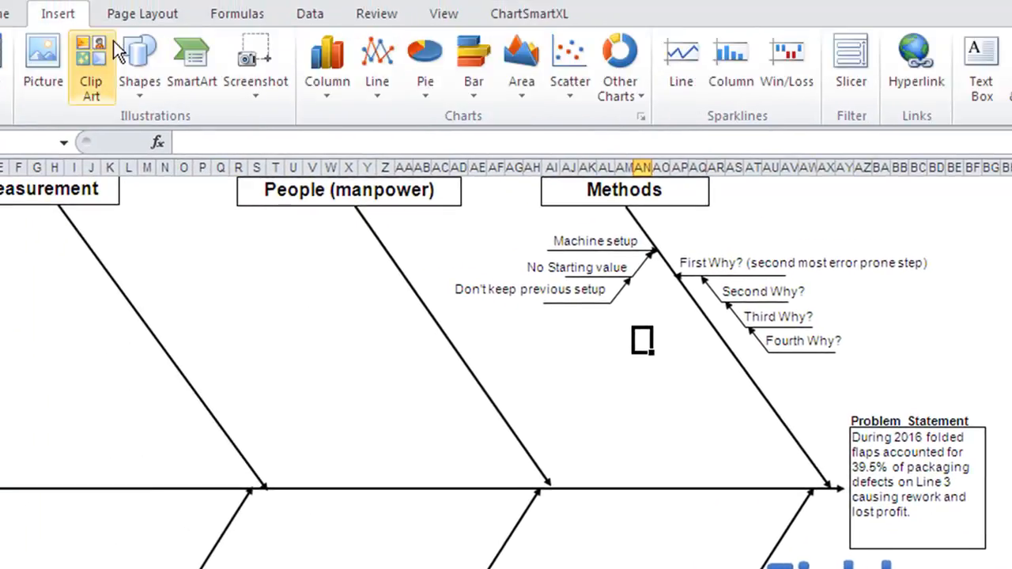
click(139, 69)
click(220, 140)
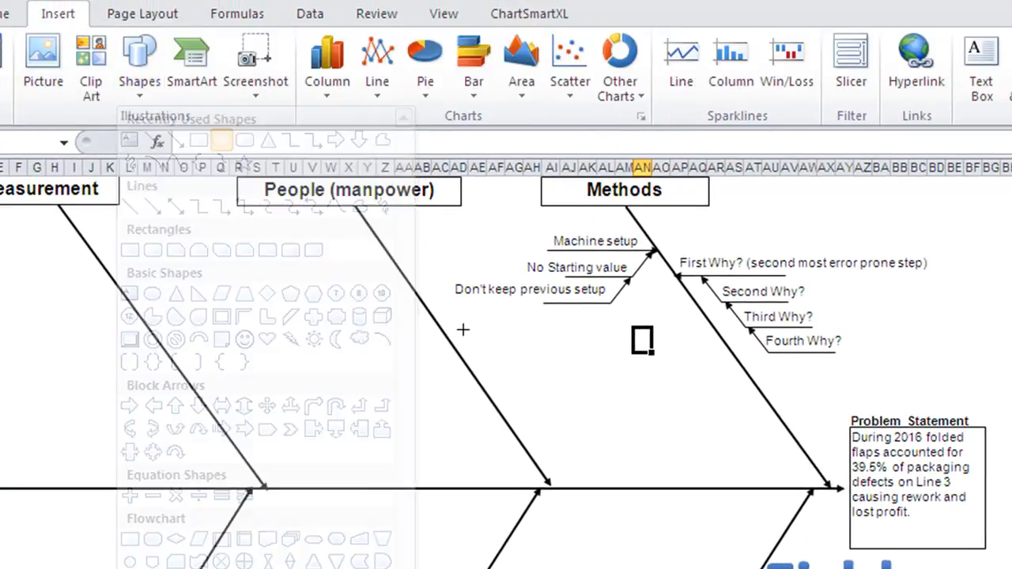
drag(420, 274, 627, 314)
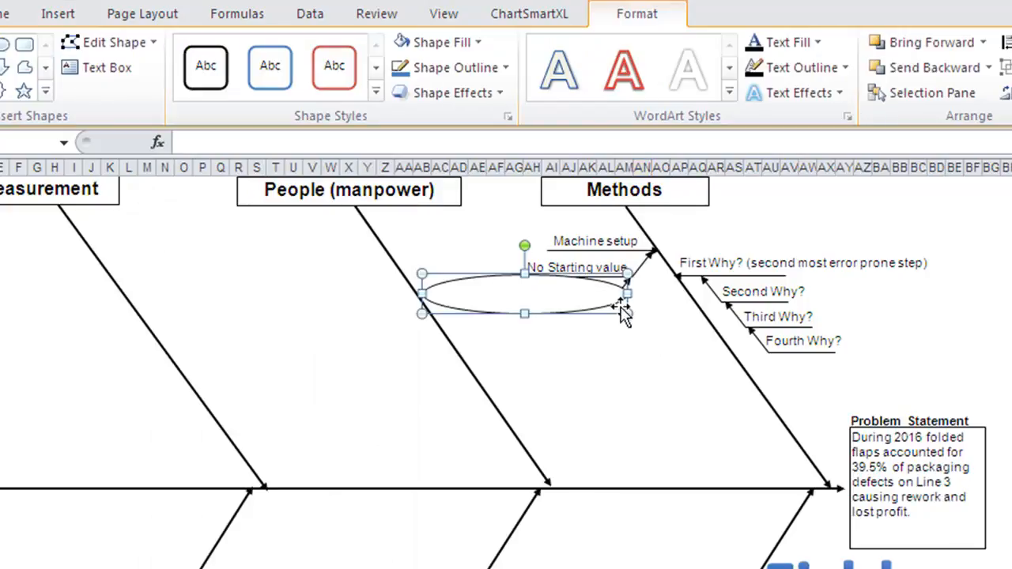
- Set the oval to No Fill and deselect it
right_click(586, 294)
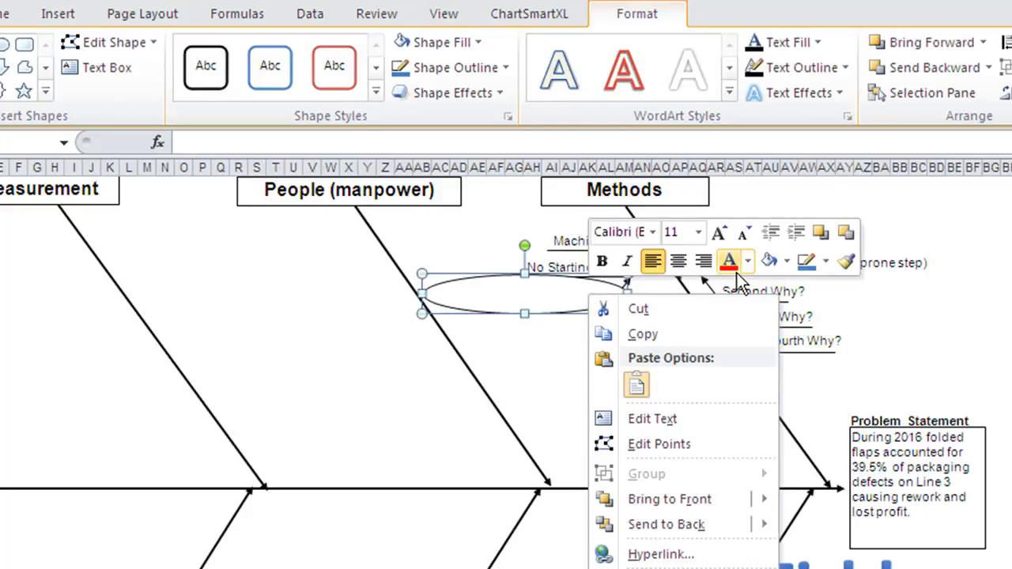
click(785, 262)
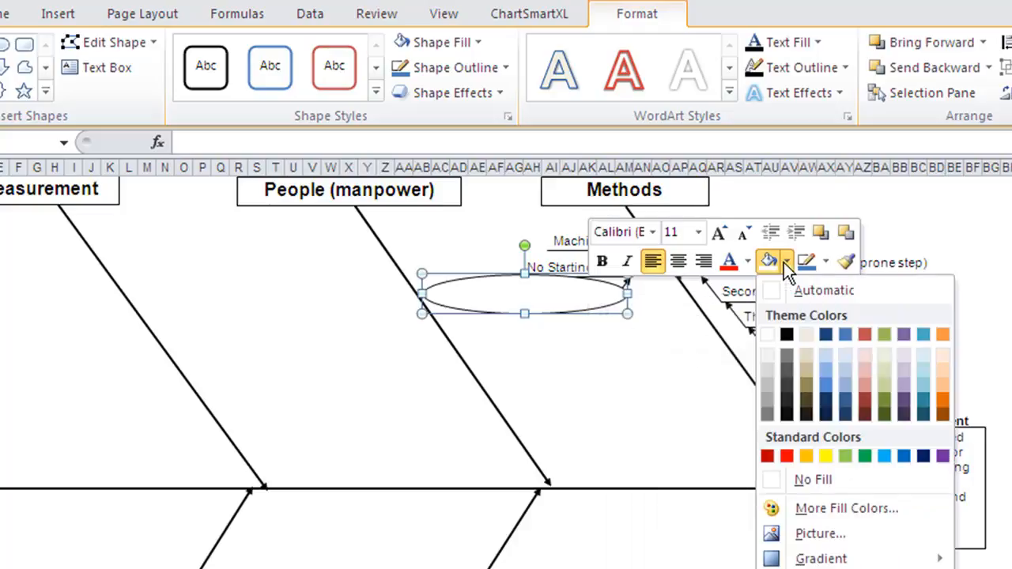
click(786, 480)
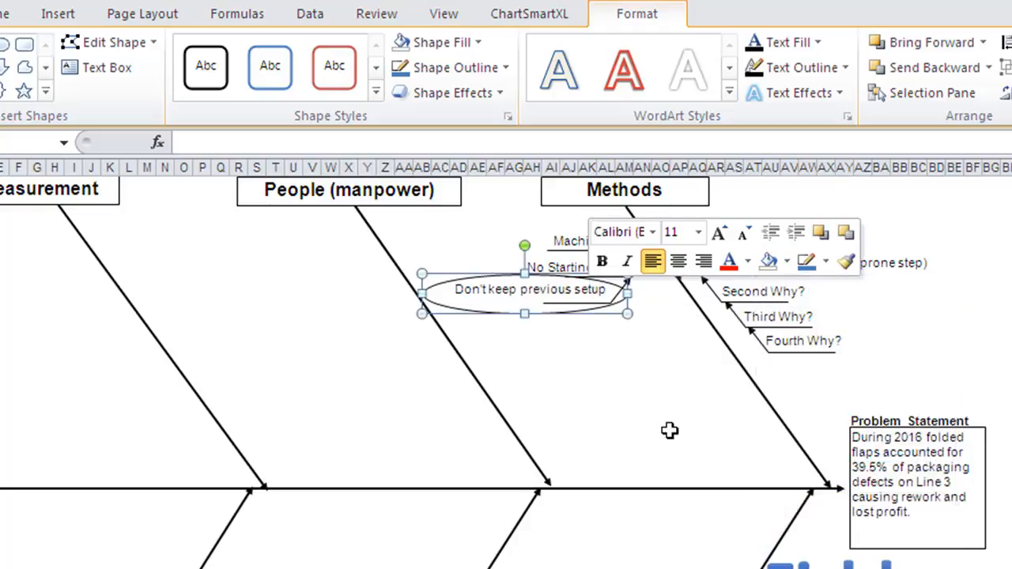
click(500, 389)
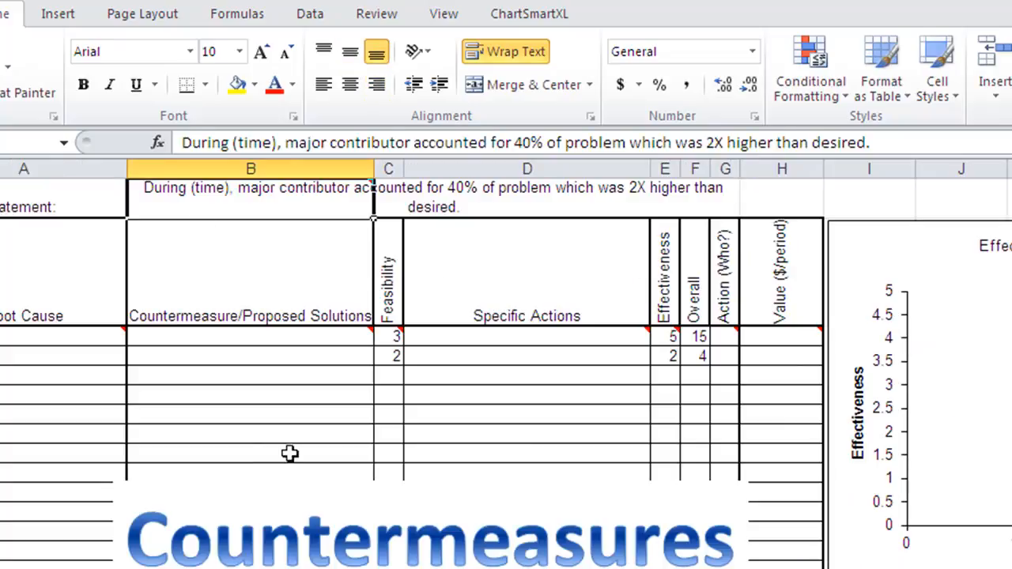
- Copy the problem statement from the fishbone data sheet and paste it as values into cell B1 of the Countermeasures matrix
mouse_move(202, 193)
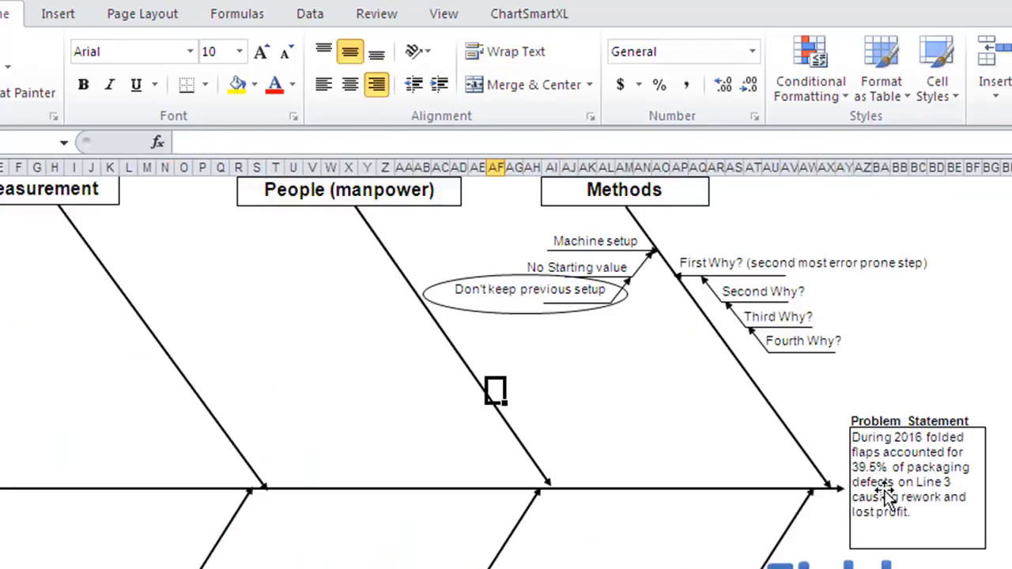
click(882, 499)
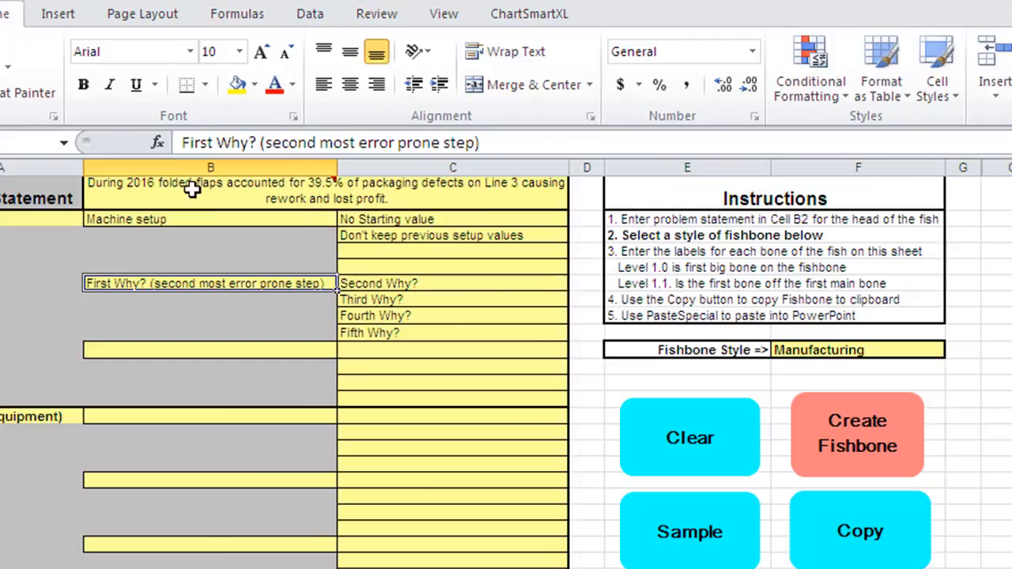
click(192, 187)
key(ctrl+c)
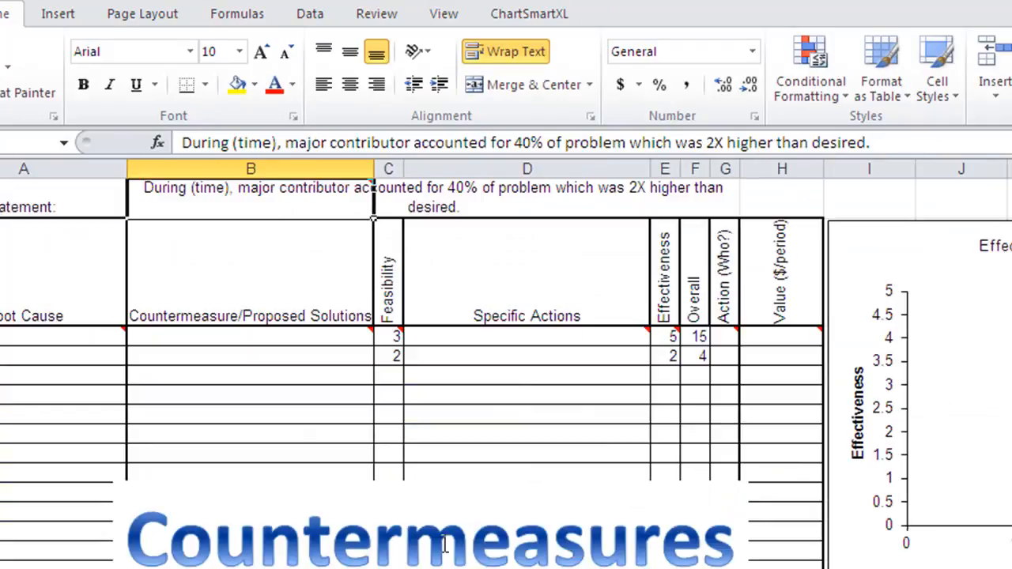
right_click(220, 192)
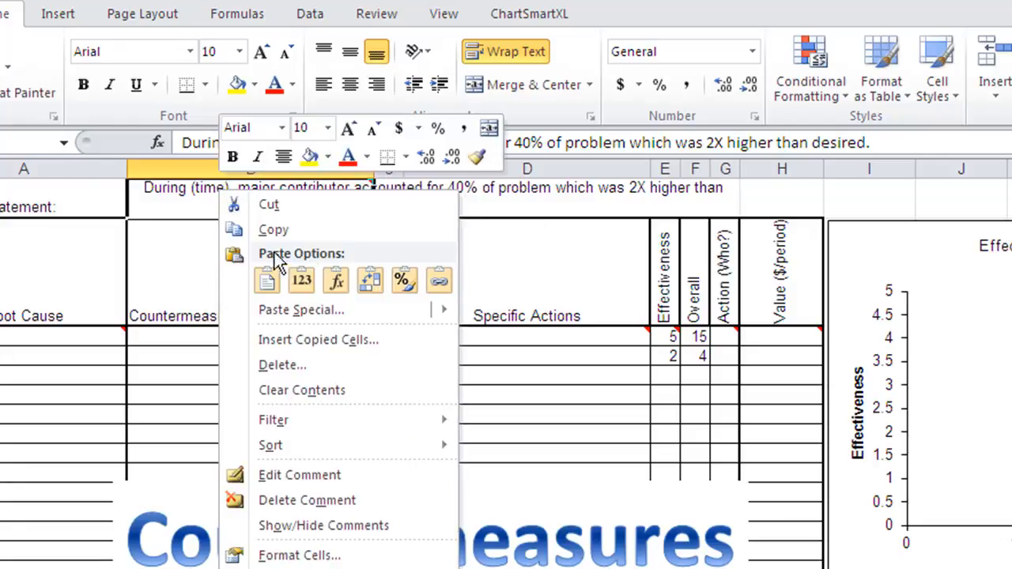
click(302, 280)
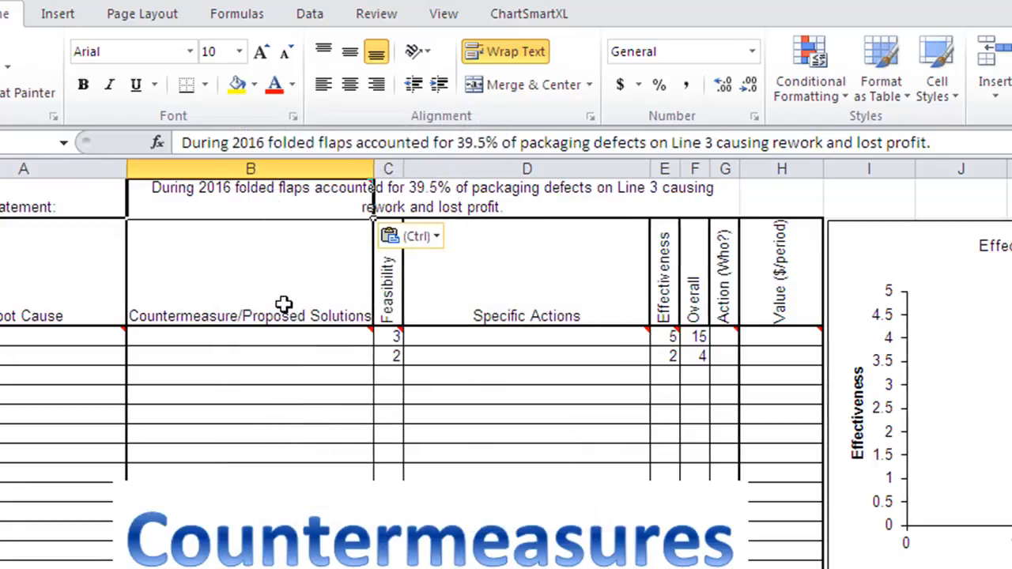
- Copy "Don't keep previous setup values" from the fishbone data sheet and paste it as values into Root Cause cell A3 of the matrix
click(28, 333)
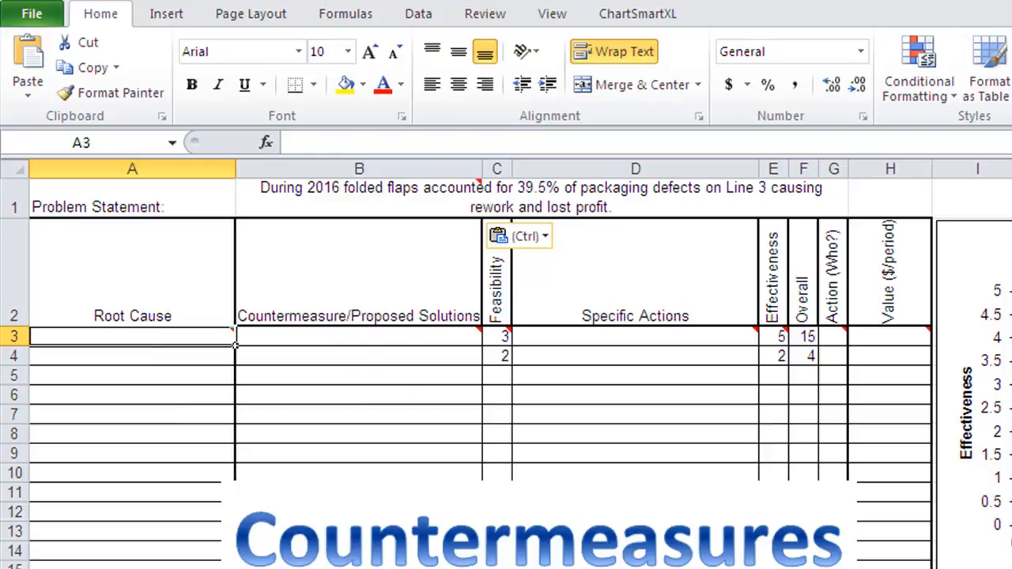
click(388, 568)
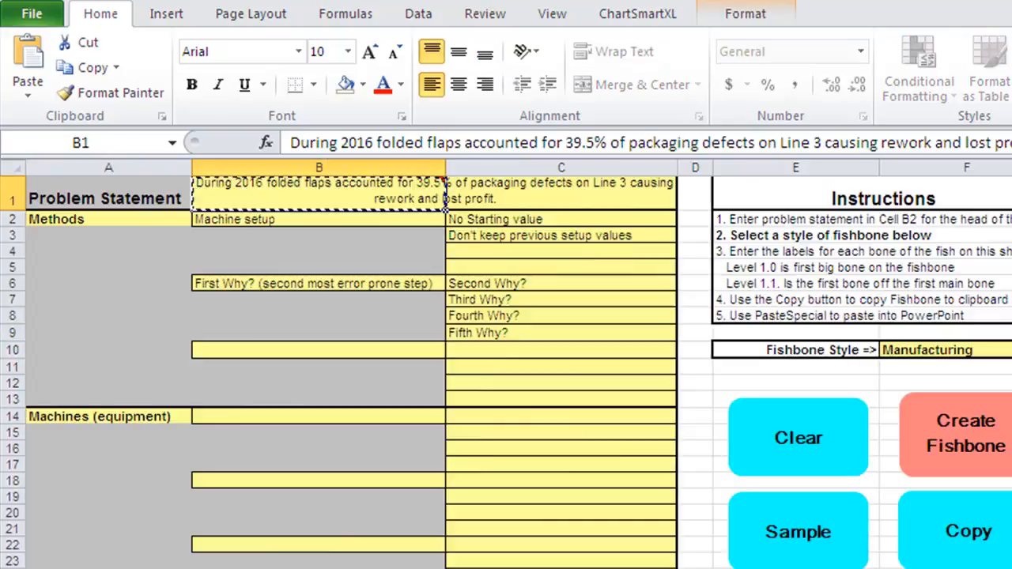
click(517, 237)
key(ctrl+c)
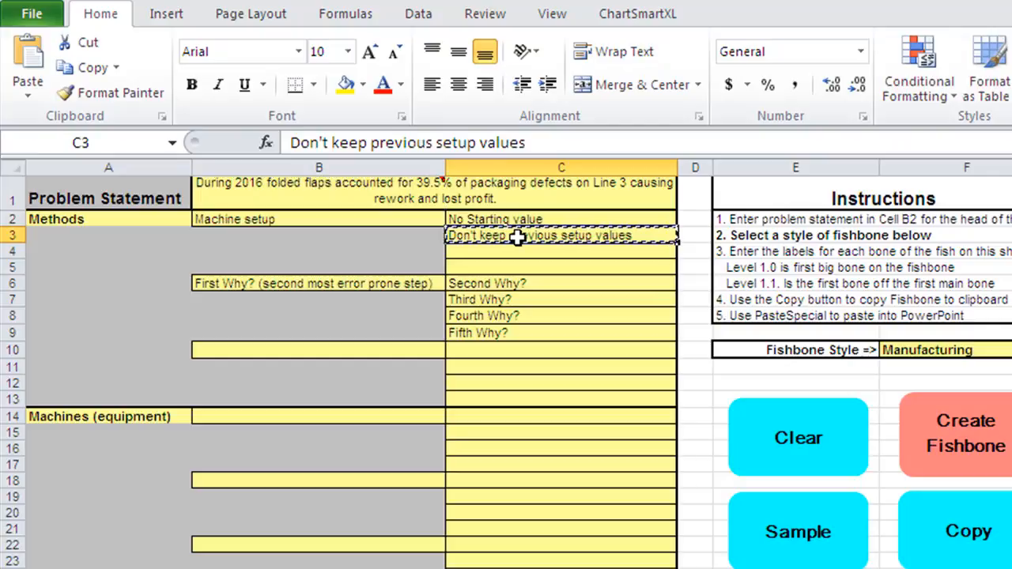
click(474, 568)
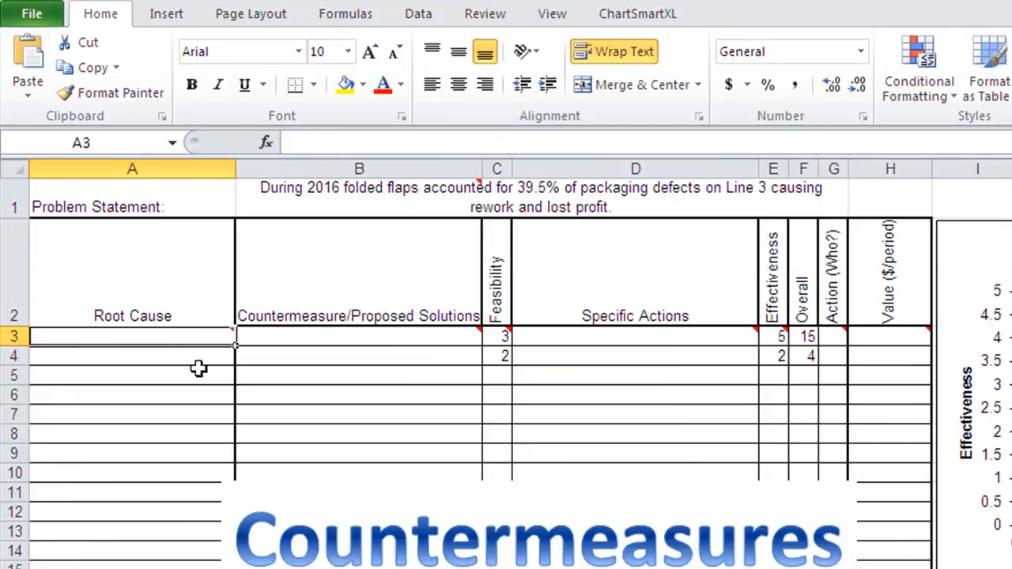
right_click(171, 334)
click(261, 424)
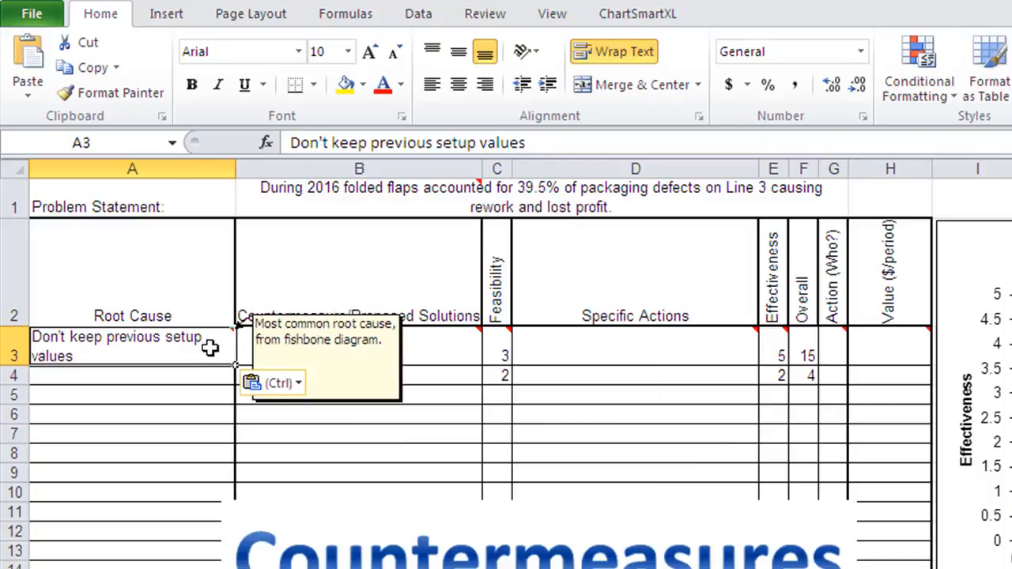
- Enter the countermeasure "Keep previous ending setup values" in cell B3 and set its Feasibility to 5
click(391, 347)
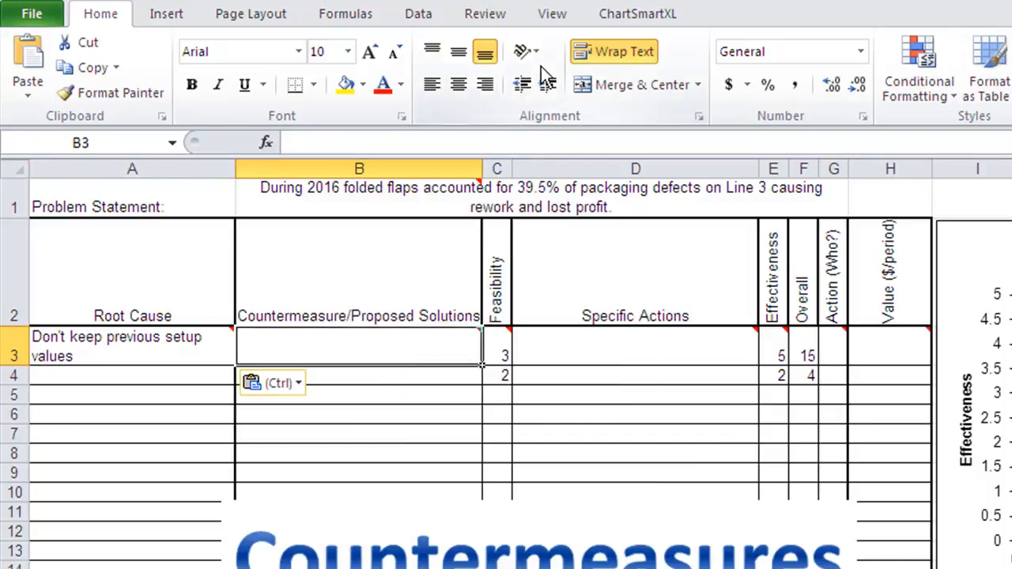
text(Keep previo)
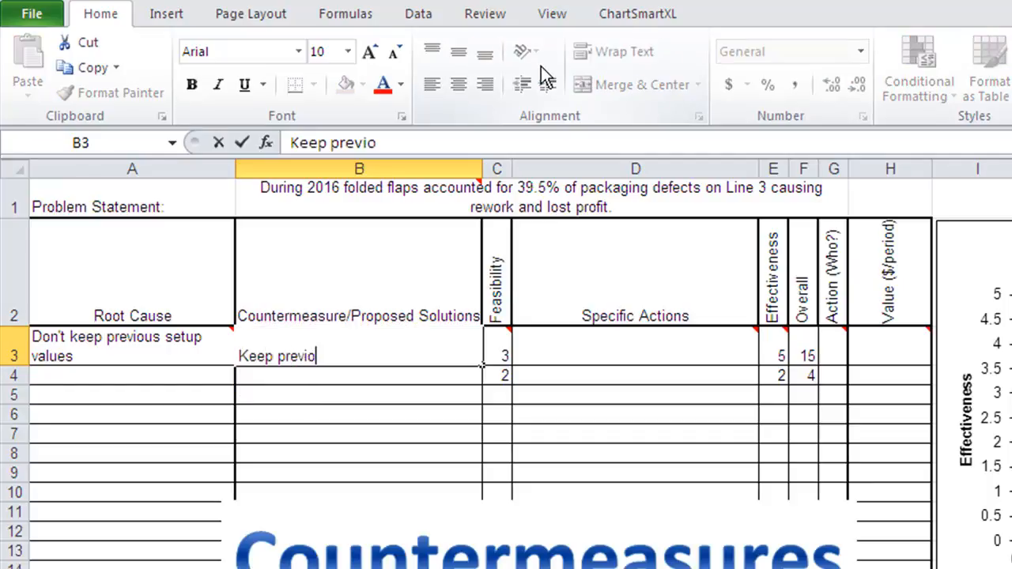
text(us ending )
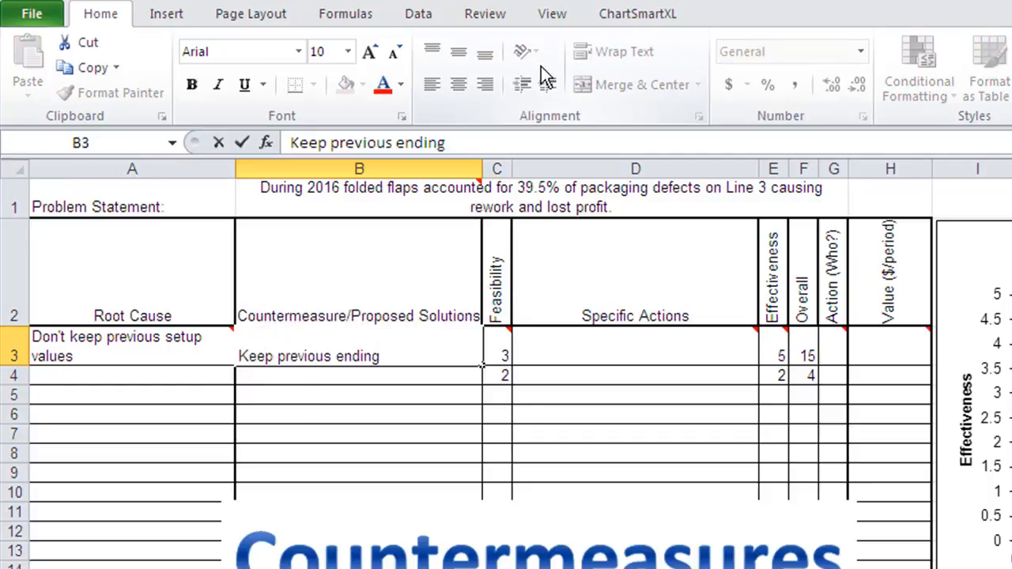
text(setup value)
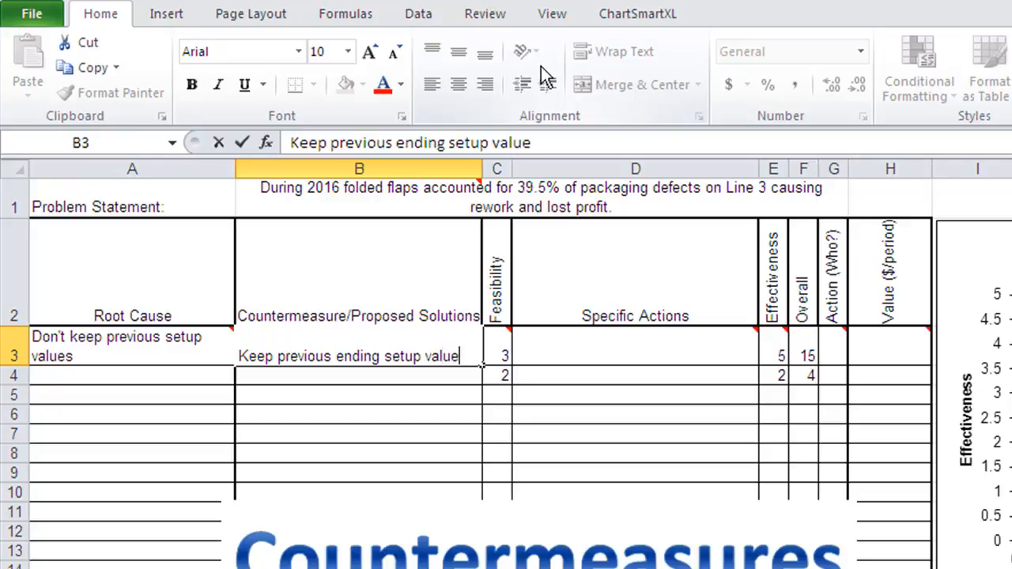
text(s)
key(Tab)
text(5)
key(Tab)
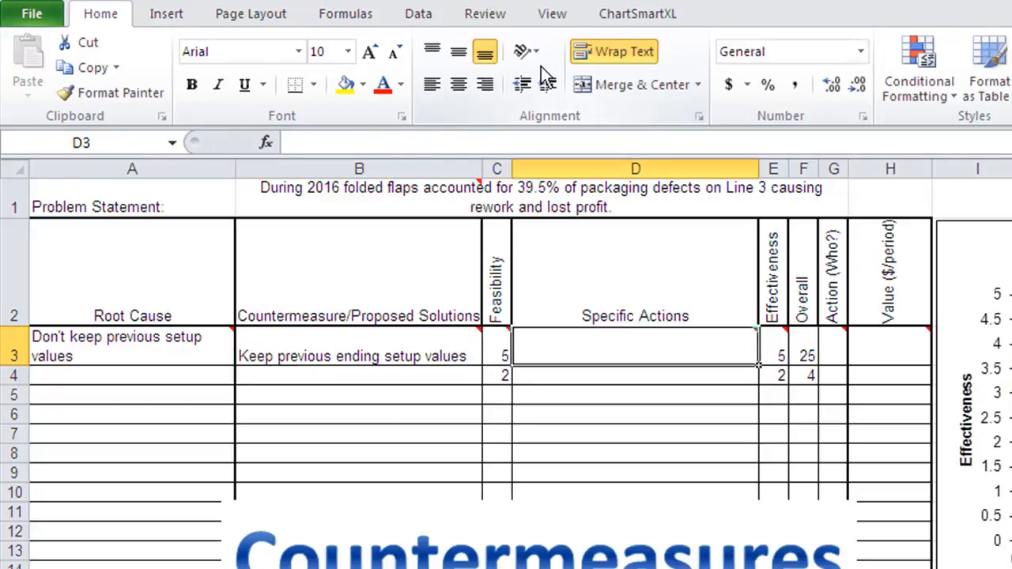
- Enter the specific action "Create Setup Value book to track previous values" in cell D3 and set its Effectiveness to 4
text(Create Se)
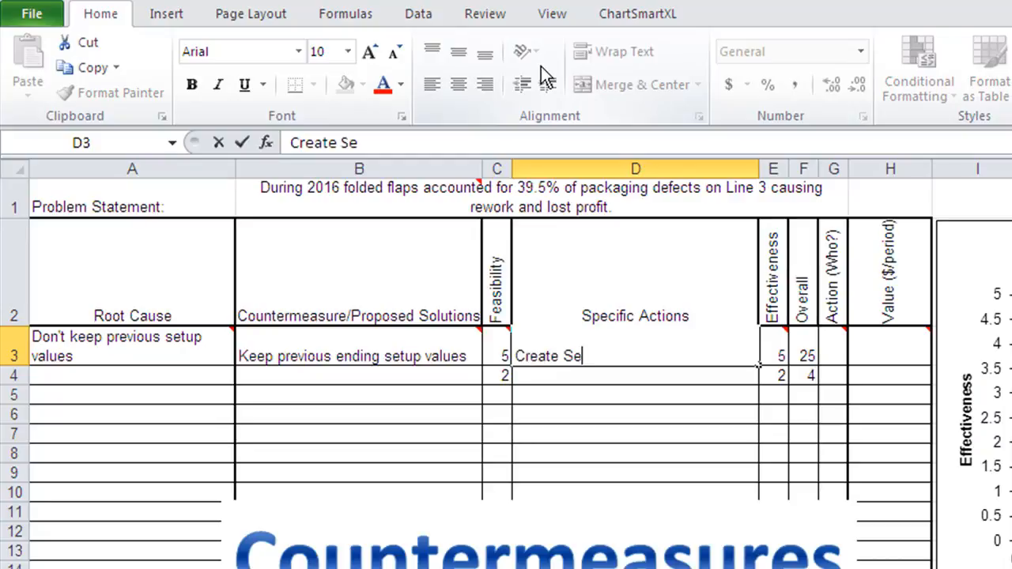
text(tup Vla)
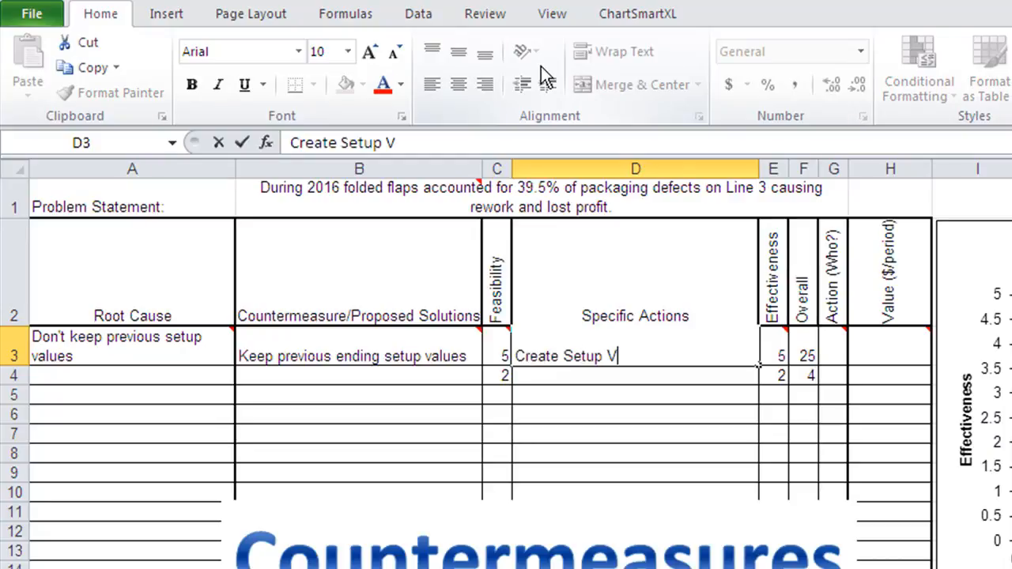
key(BackSpace)
key(BackSpace)
text(alue)
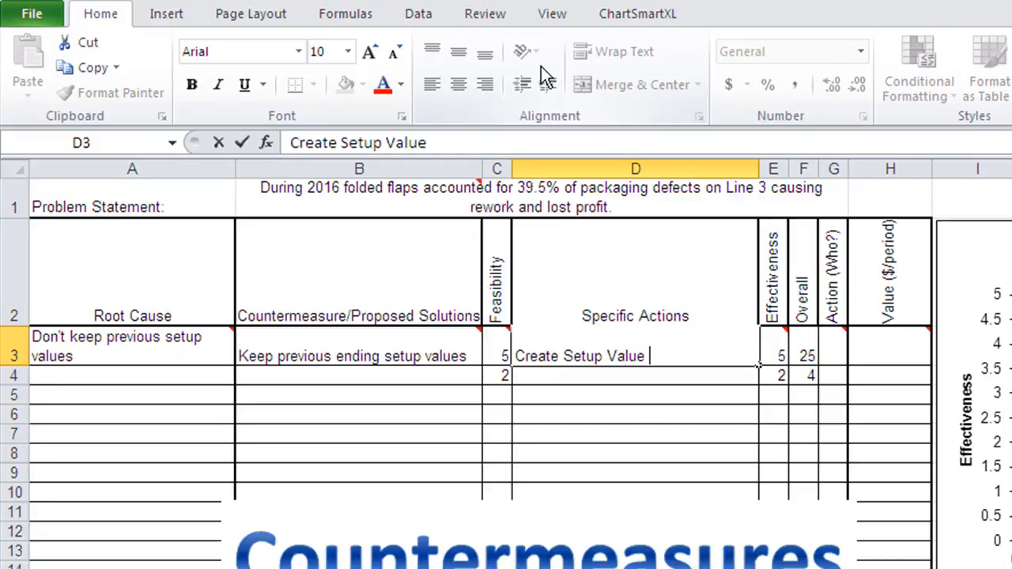
text( book to )
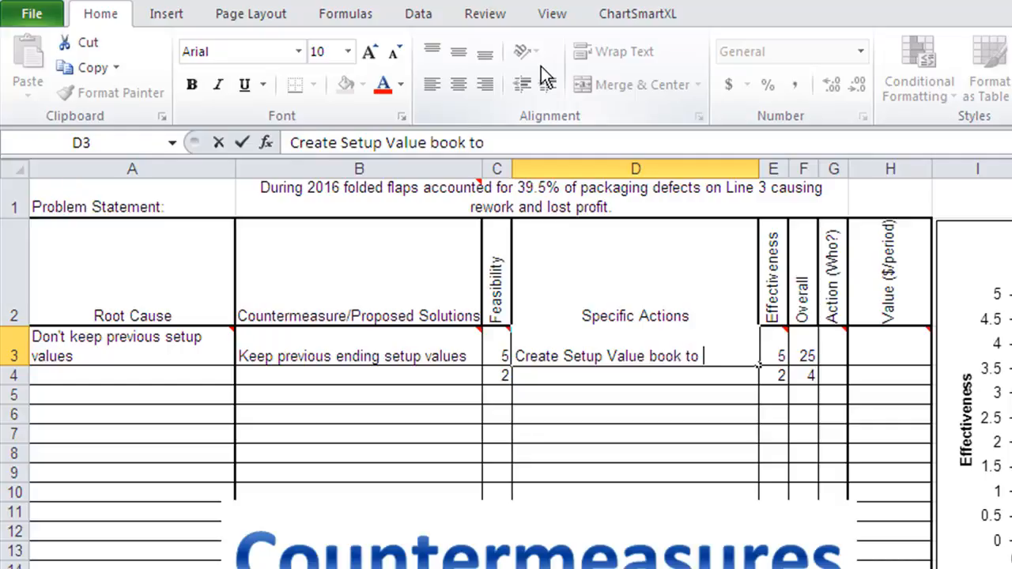
text(track previous values)
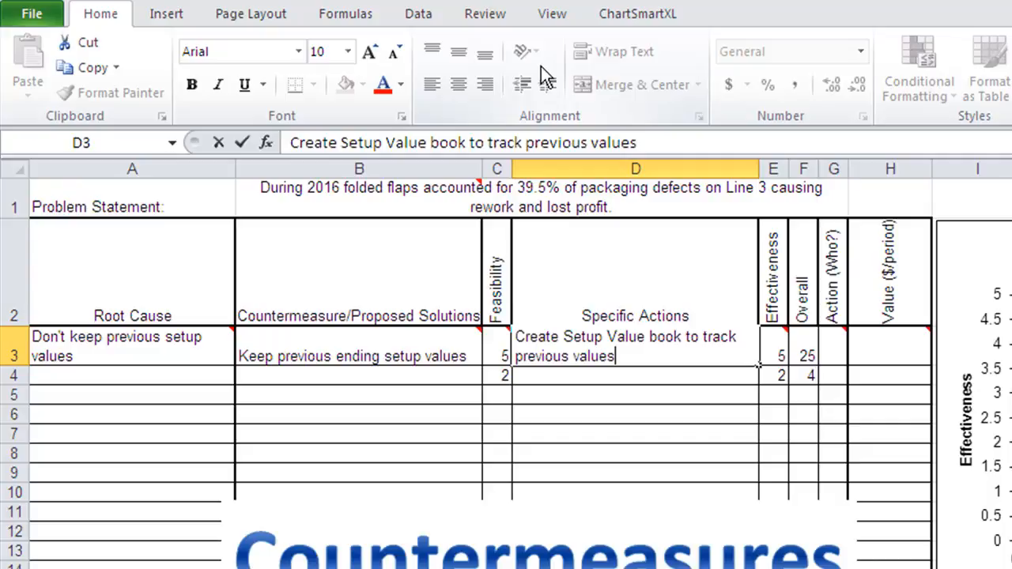
key(Tab)
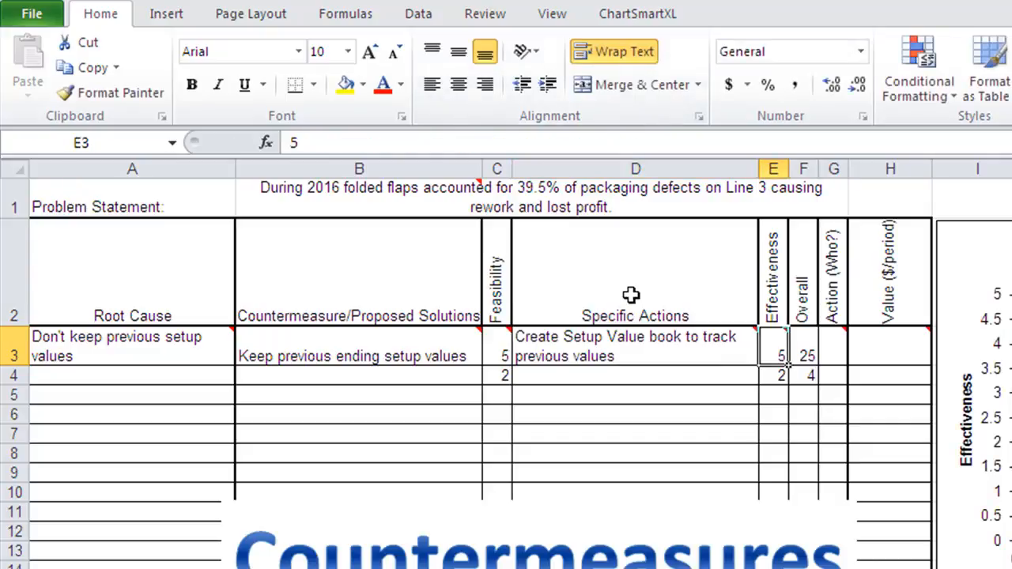
text(4)
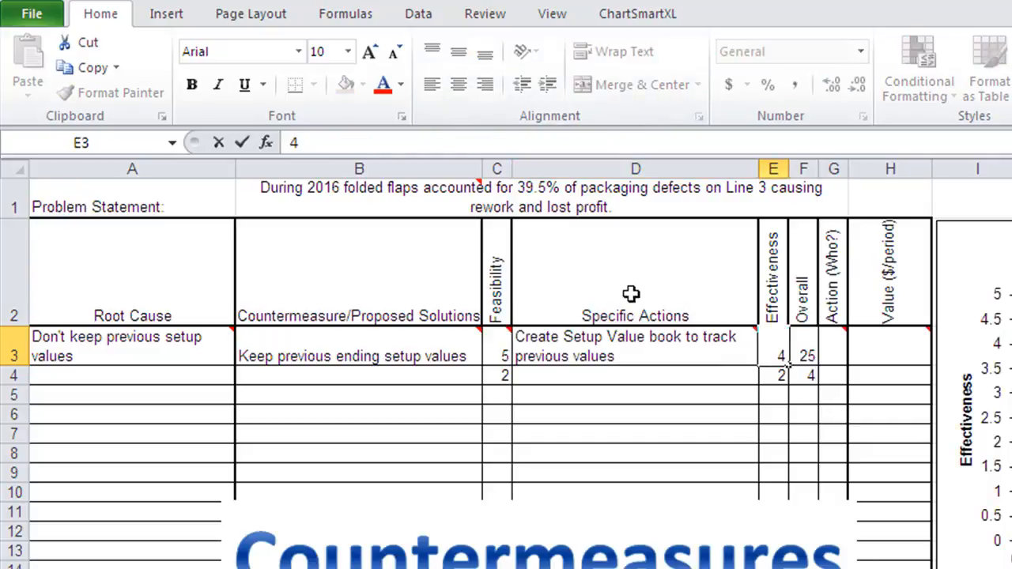
key(Tab)
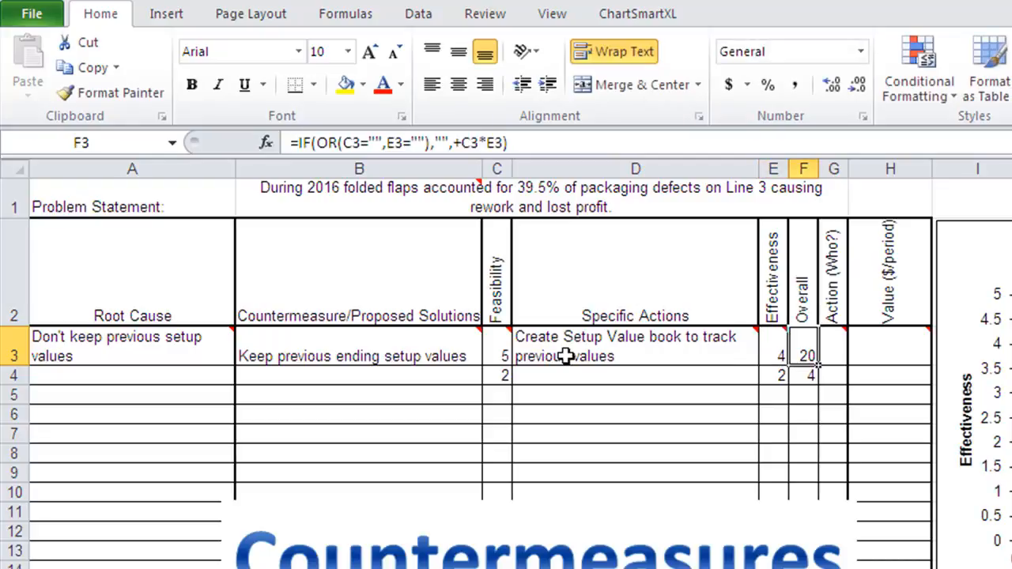
- Enter the responsible person's initials in Action cell G3 and set the Value in H3 to $10,000
click(836, 345)
text(JA)
key(Tab)
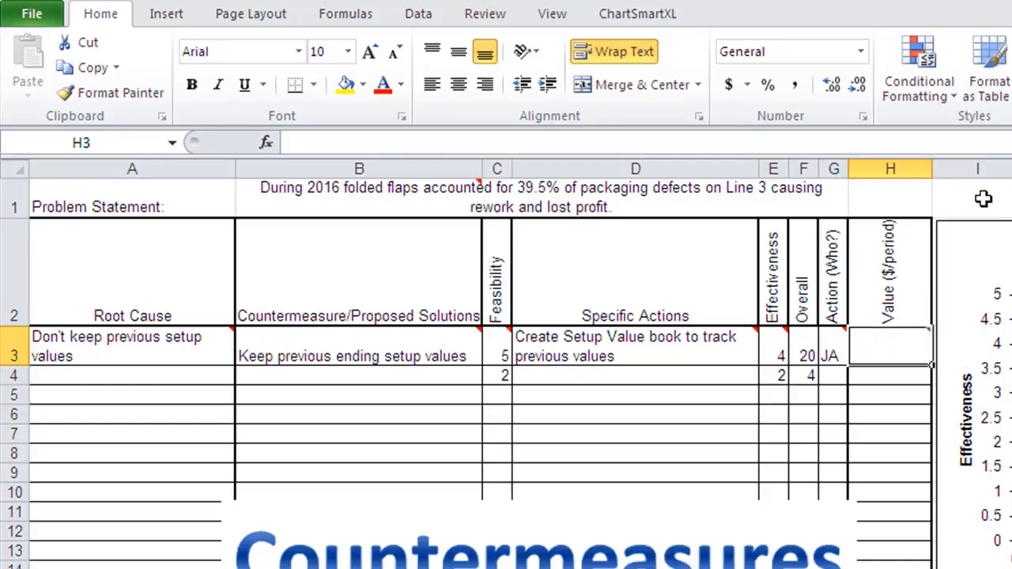
text($10,000)
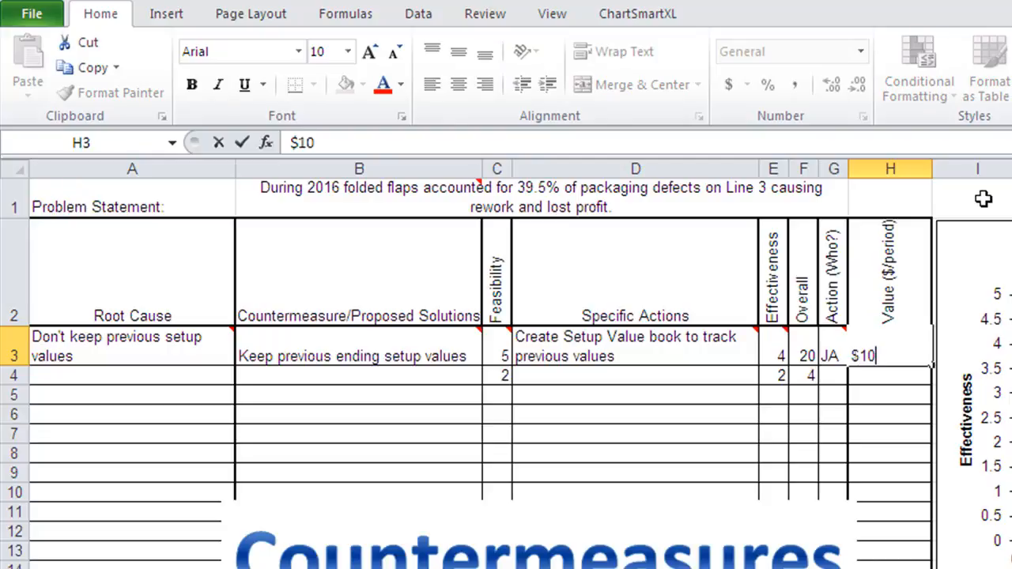
key(BackSpace)
key(BackSpace)
key(BackSpace)
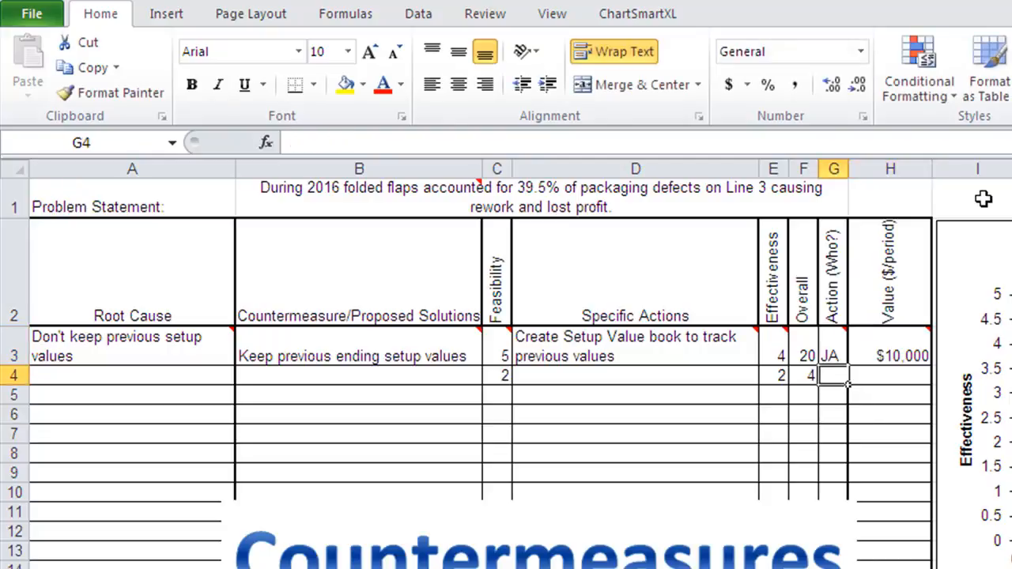
- Clear the Feasibility and Effectiveness ratings in cells C4 and E4, and select the plotted point on the effectiveness and feasibility chart
click(500, 378)
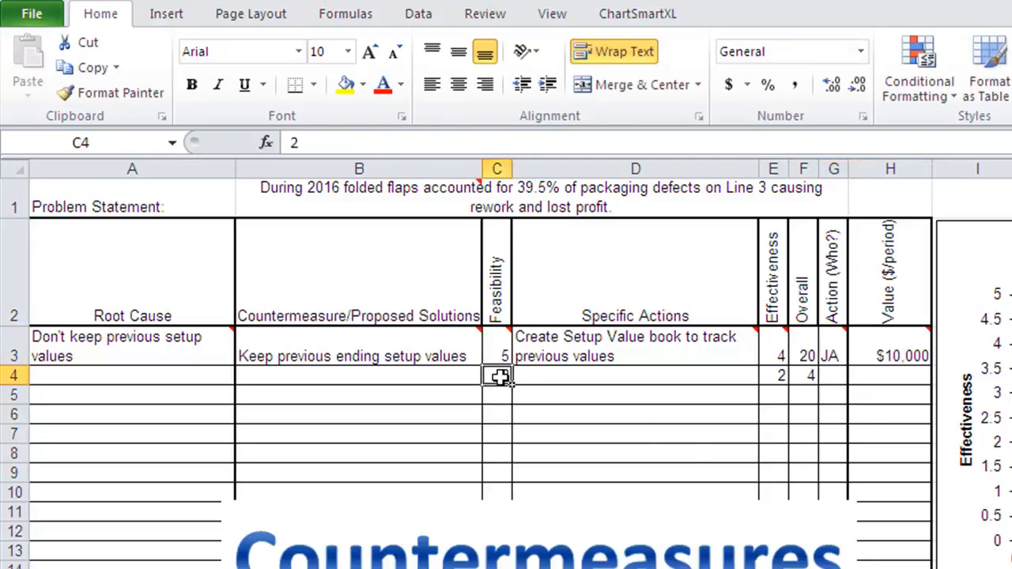
key(BackSpace)
click(780, 375)
key(BackSpace)
key(Return)
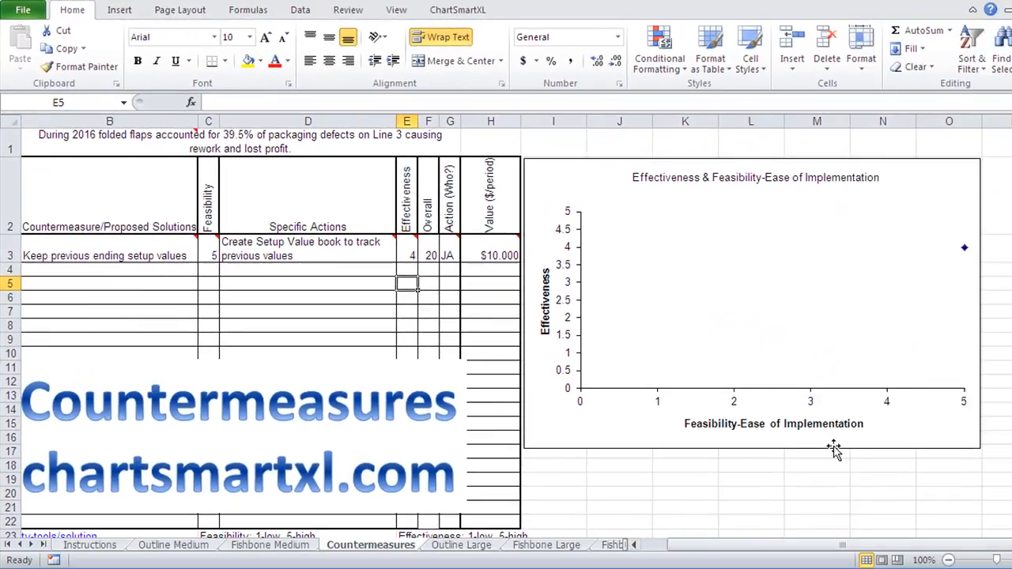
click(966, 250)
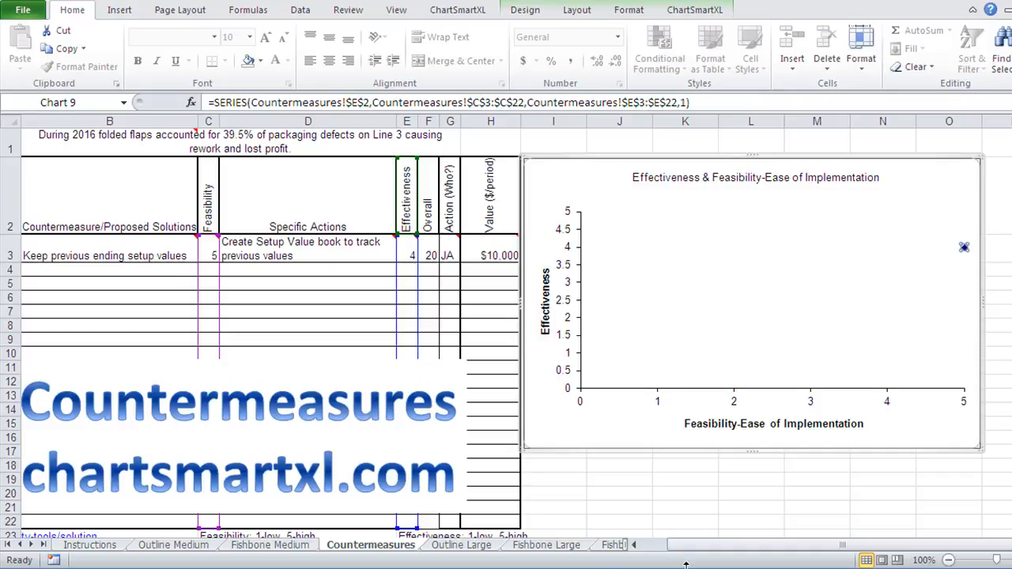
click(659, 544)
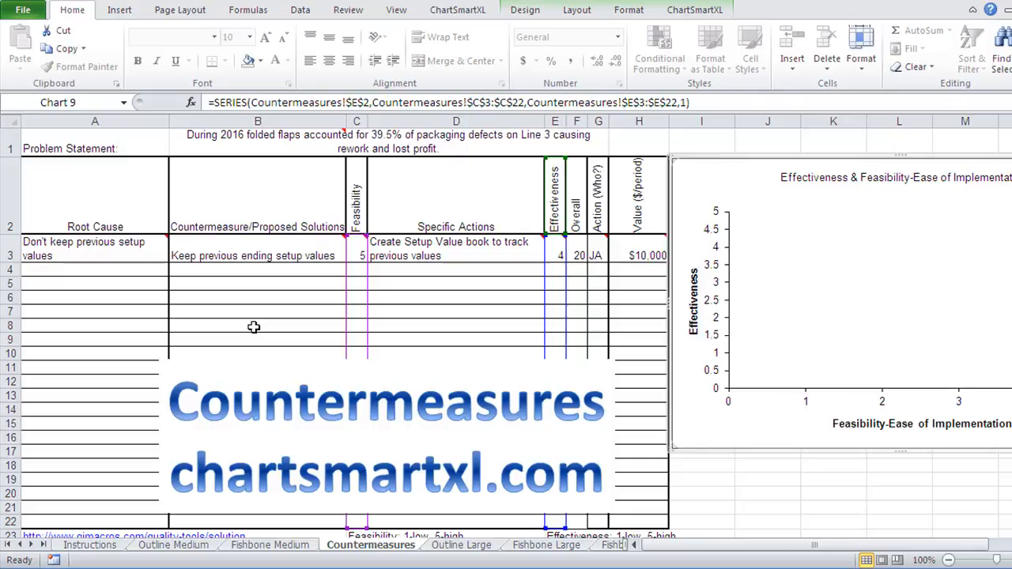
- Create an Action Plan from the ChartSmartXL template and move its sheet into chartsmartXL Fishbone.xlsm before Outline Large
click(457, 10)
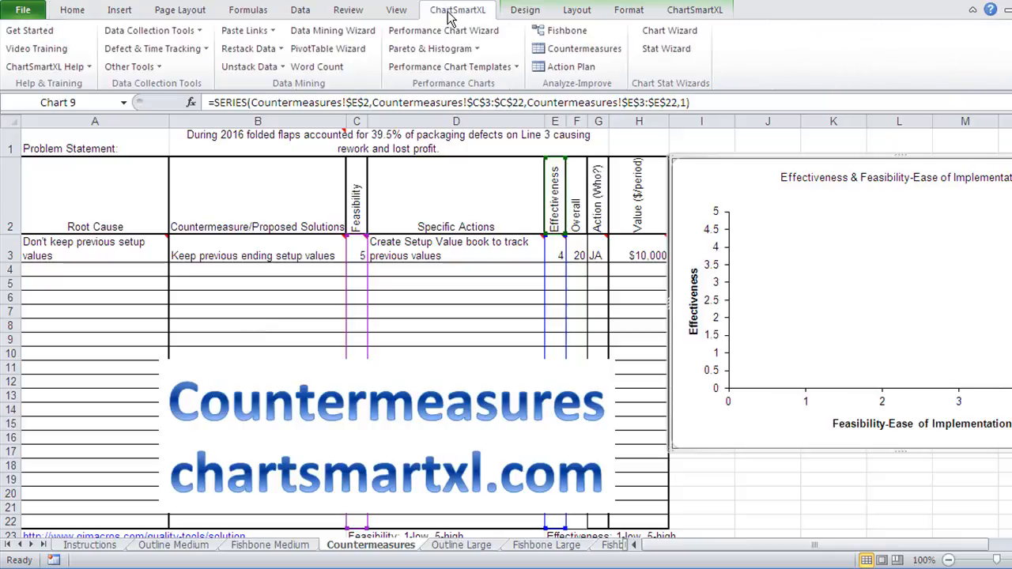
click(578, 68)
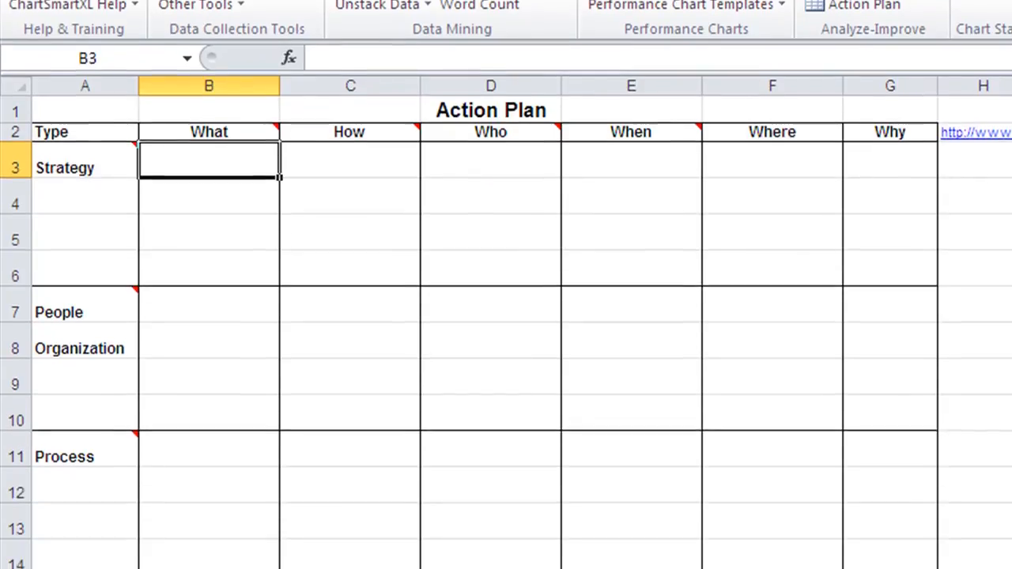
right_click(246, 568)
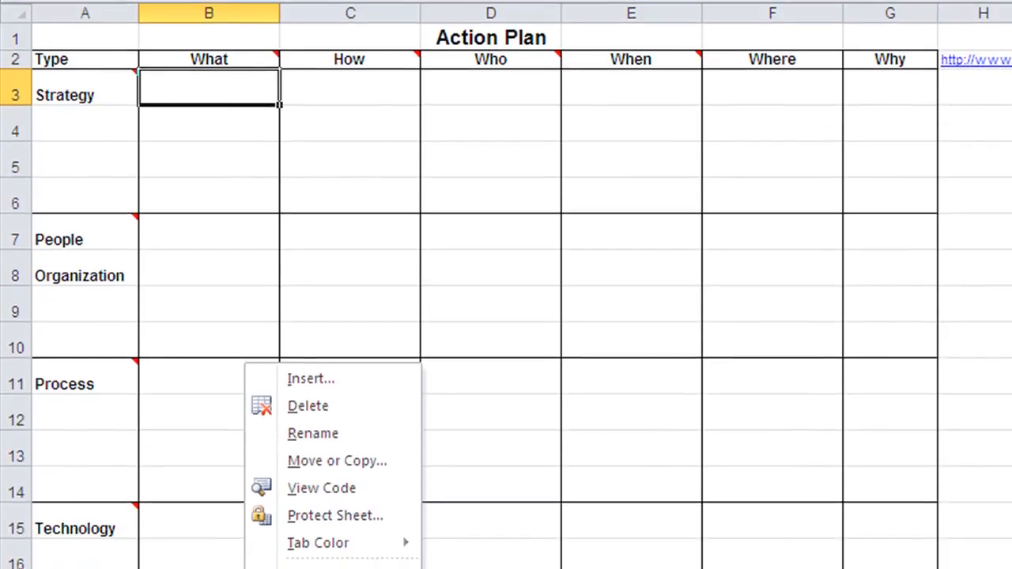
click(339, 463)
click(321, 371)
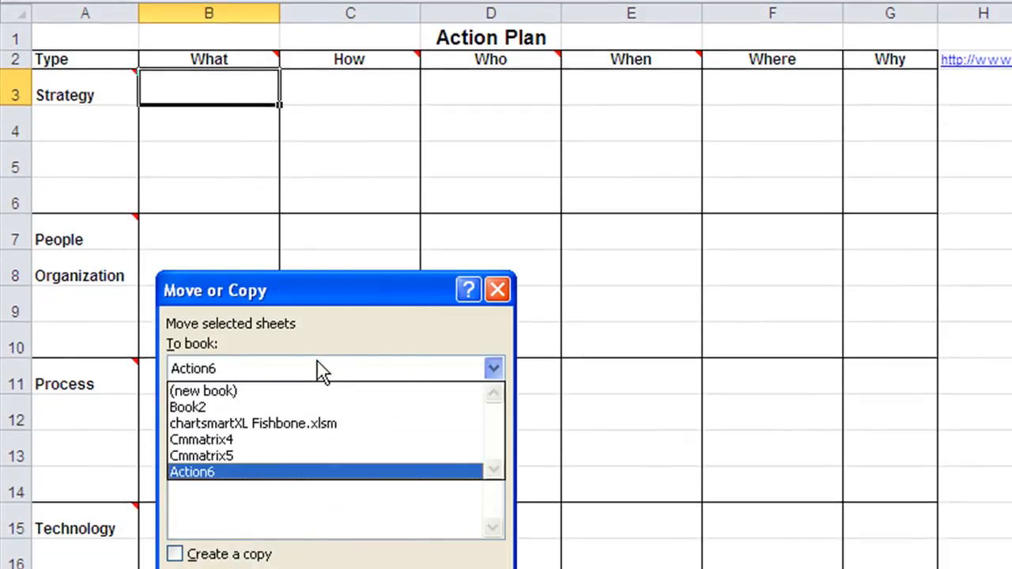
click(308, 416)
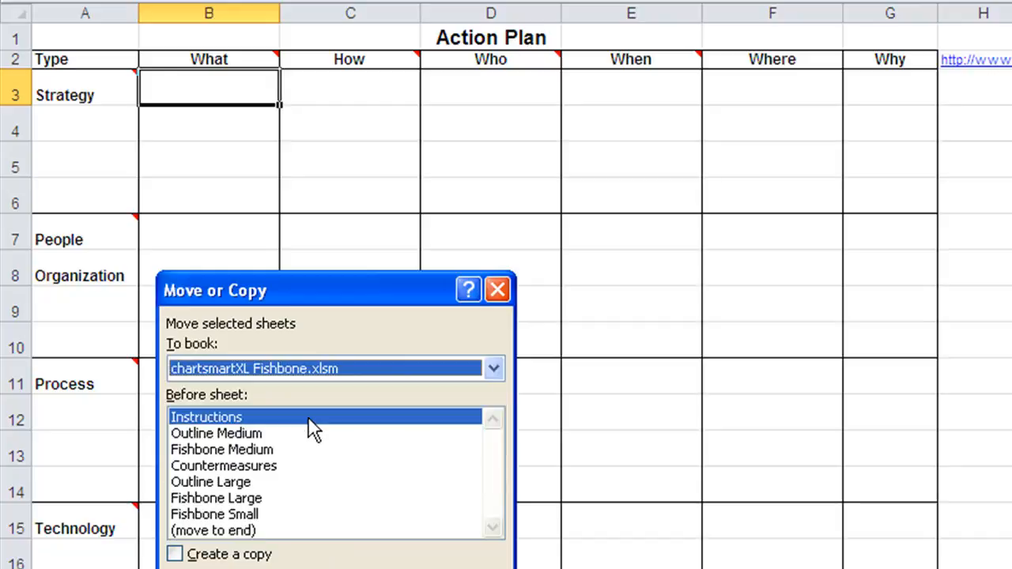
click(239, 482)
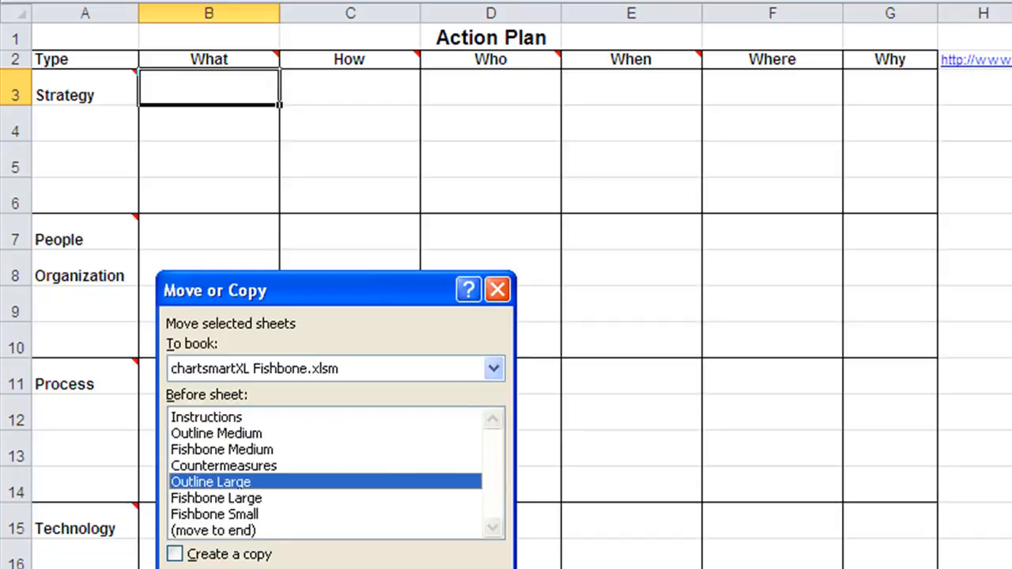
click(355, 568)
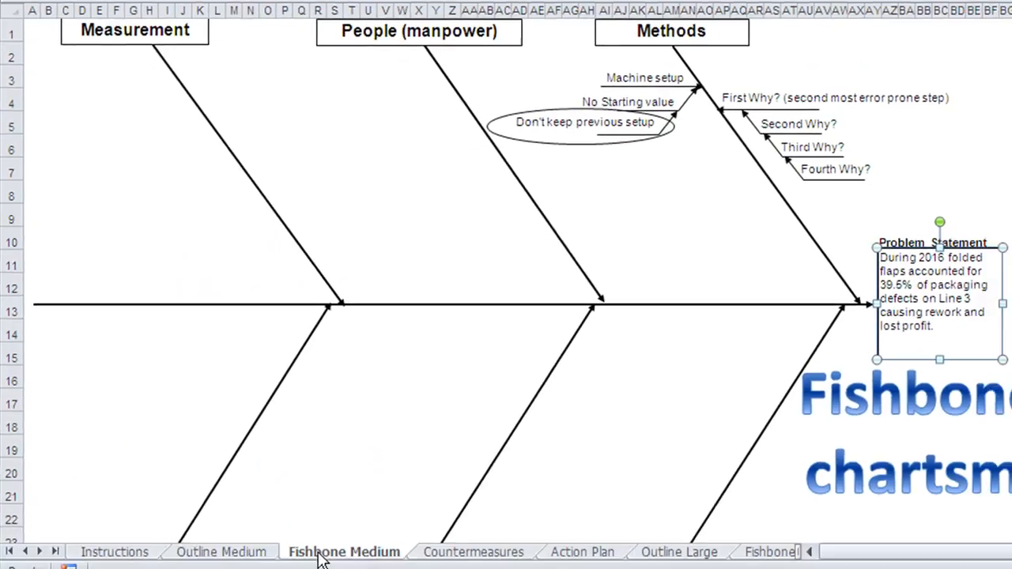
- In Process row 11 of the Action Plan, enter "Keep track of previous setup values" under What and "Book" under How
click(468, 552)
click(566, 556)
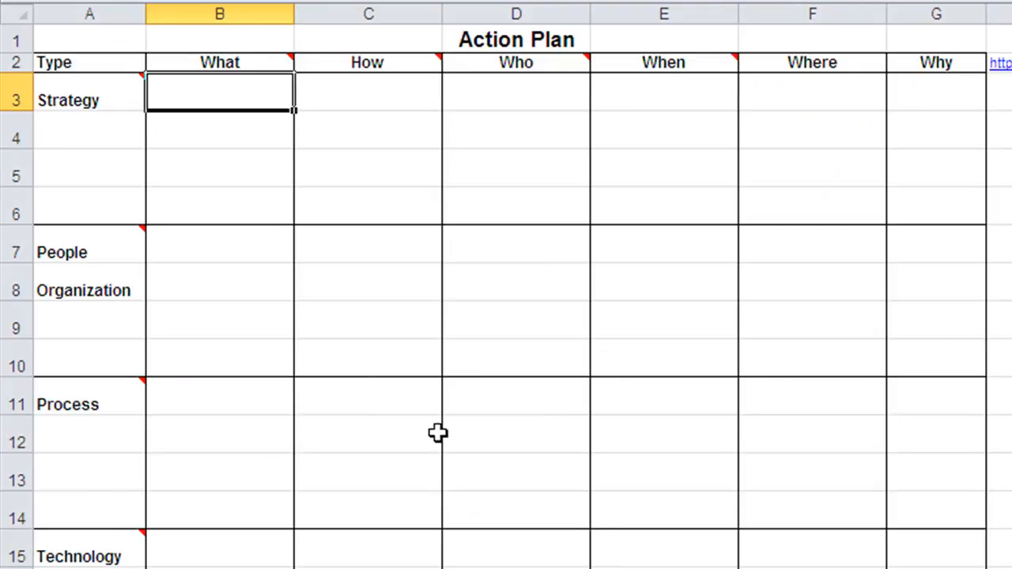
click(241, 409)
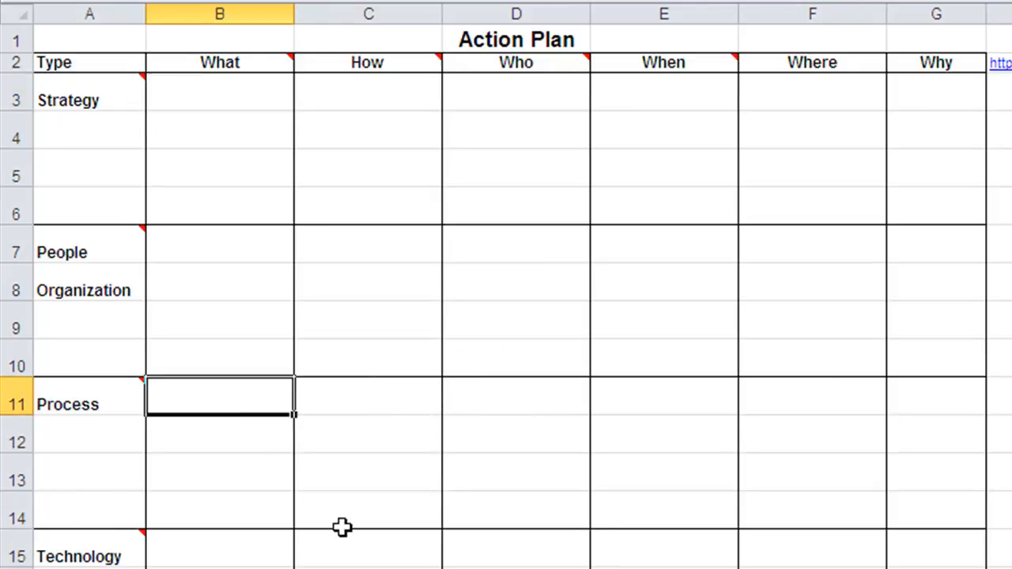
text(Keep track of previous)
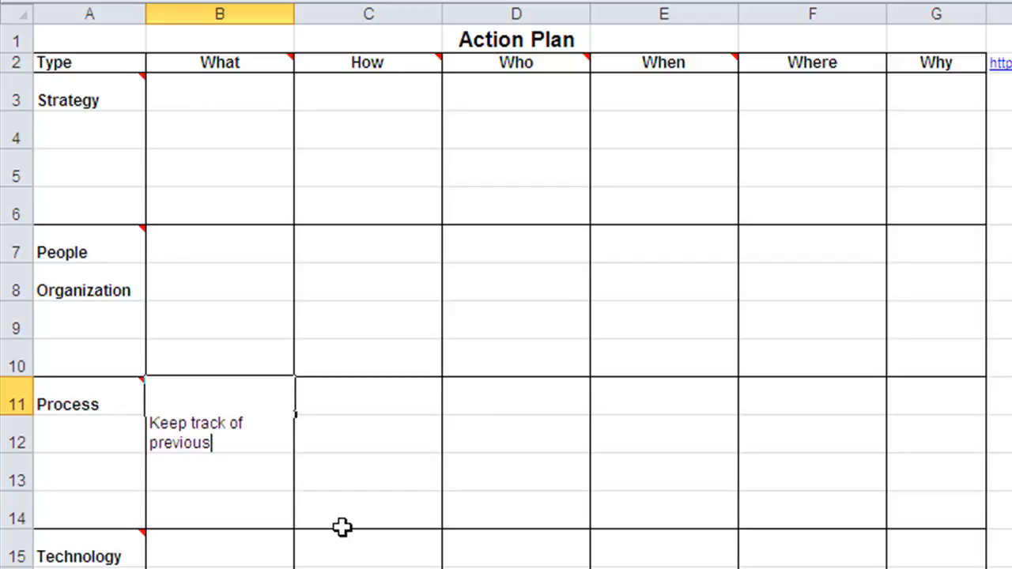
text( setup values)
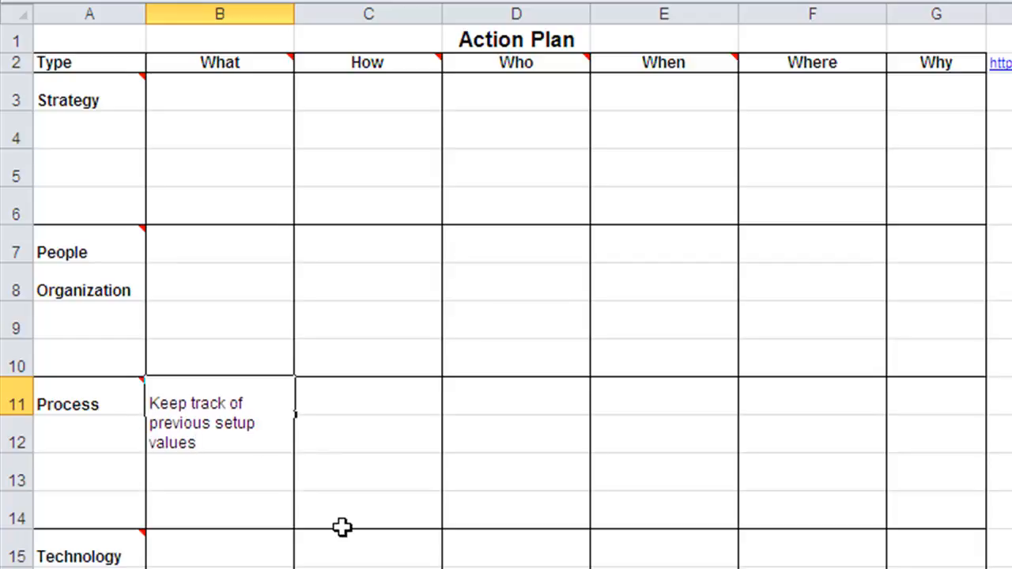
key(Tab)
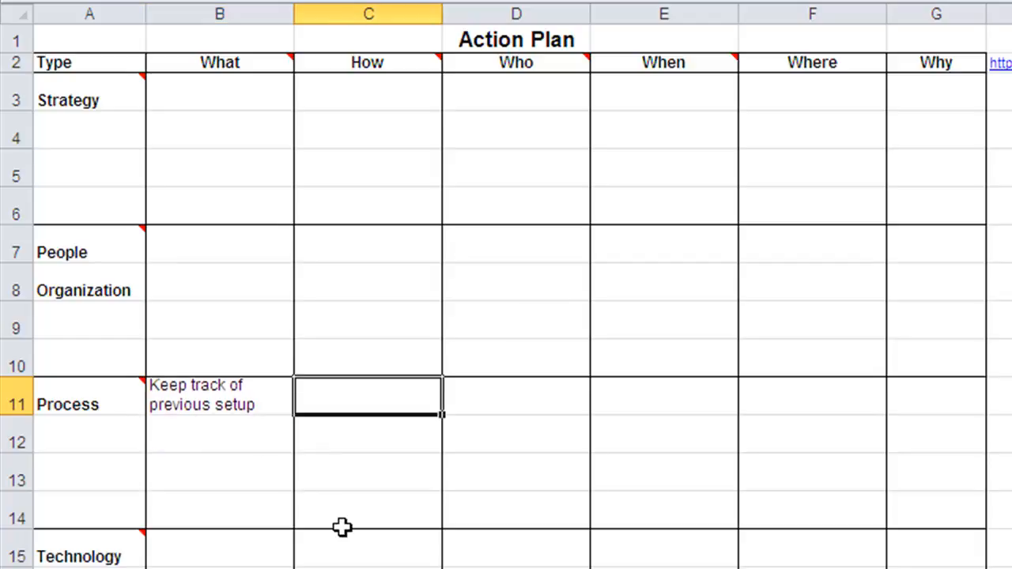
text(Book)
key(Tab)
- Enter the responsible person's first name under Who in cell D11 and "Today" under When in cell E11
text(J)
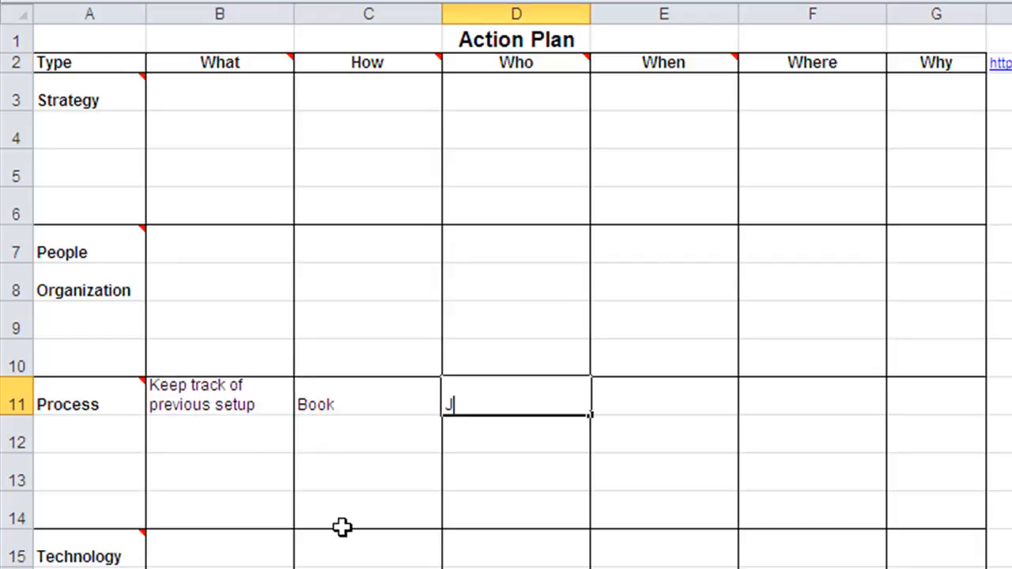
text(ay)
key(Tab)
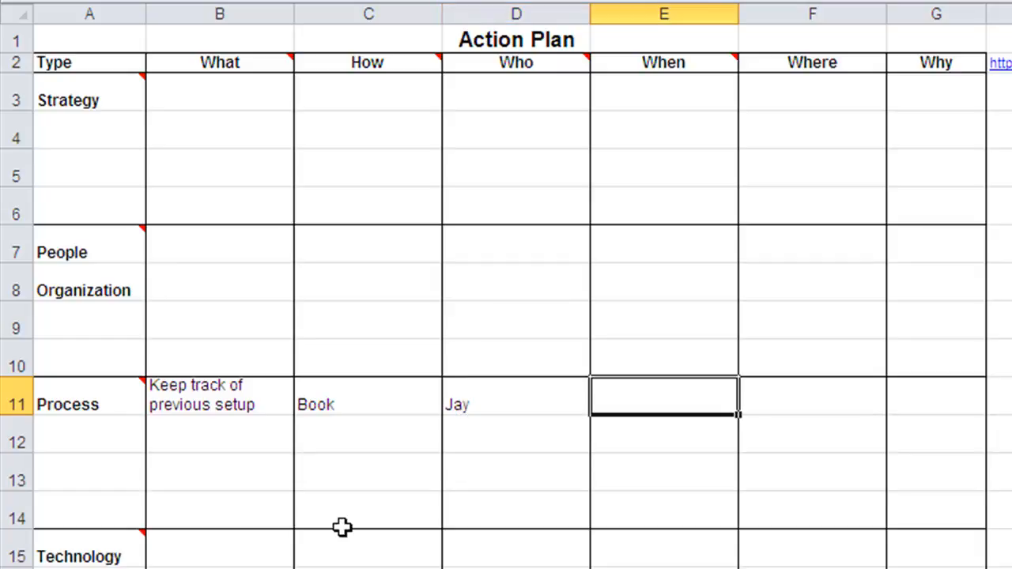
text(Today)
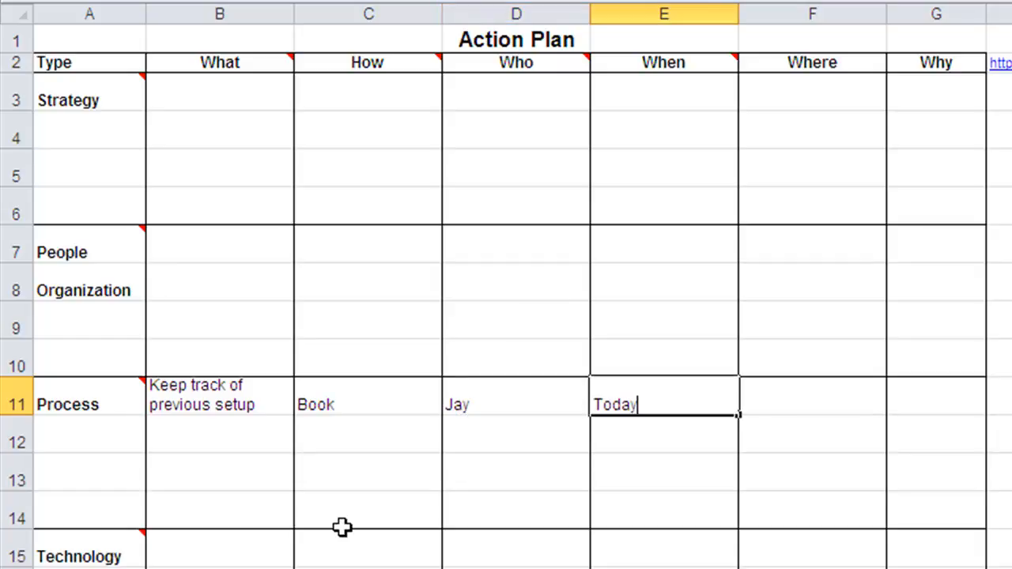
key(Tab)
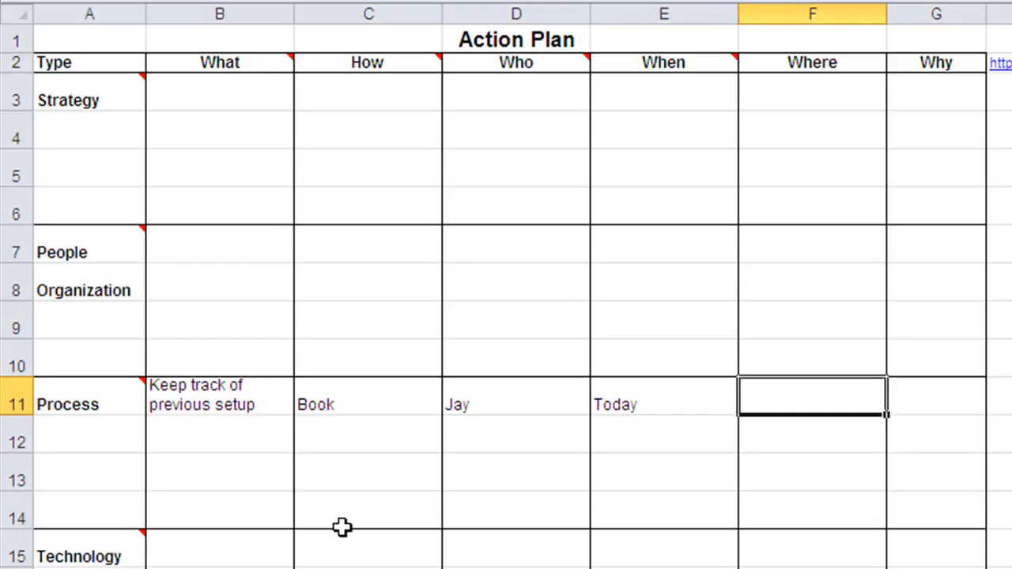
- Enter the location "Next to Line 3 machine" under Where in cell F11
text(Nex)
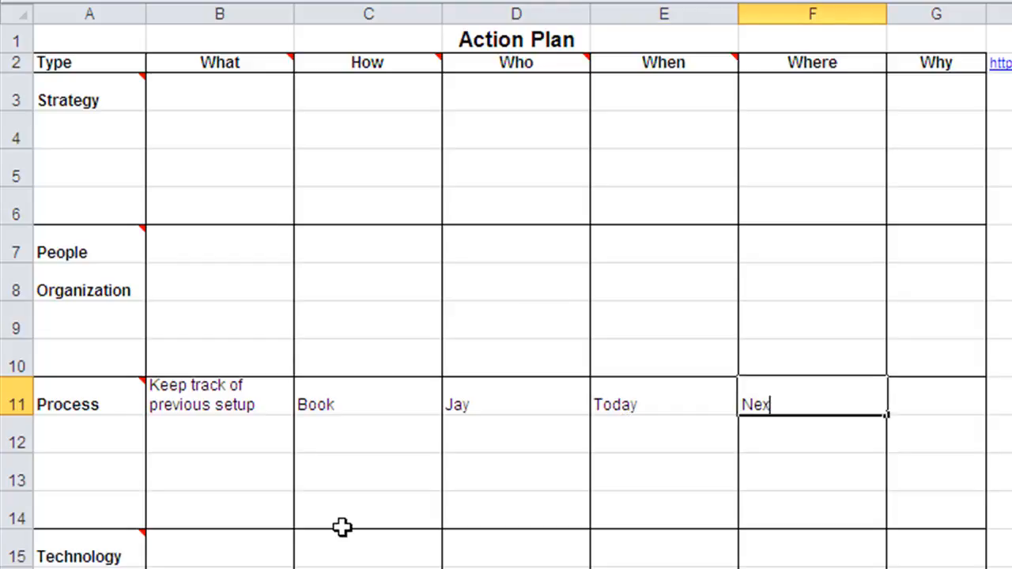
text(t to Line 3)
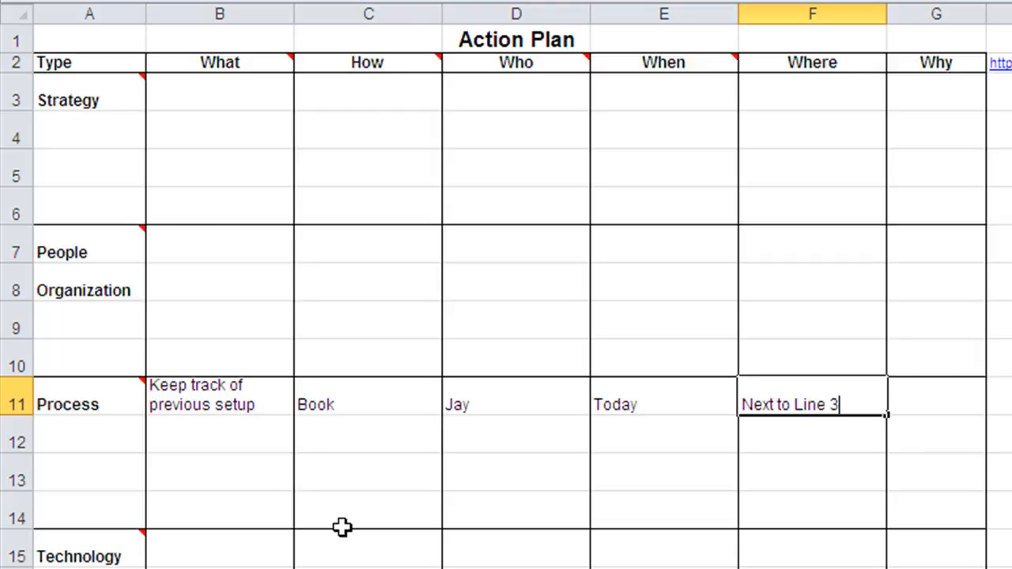
text( machine)
key(Tab)
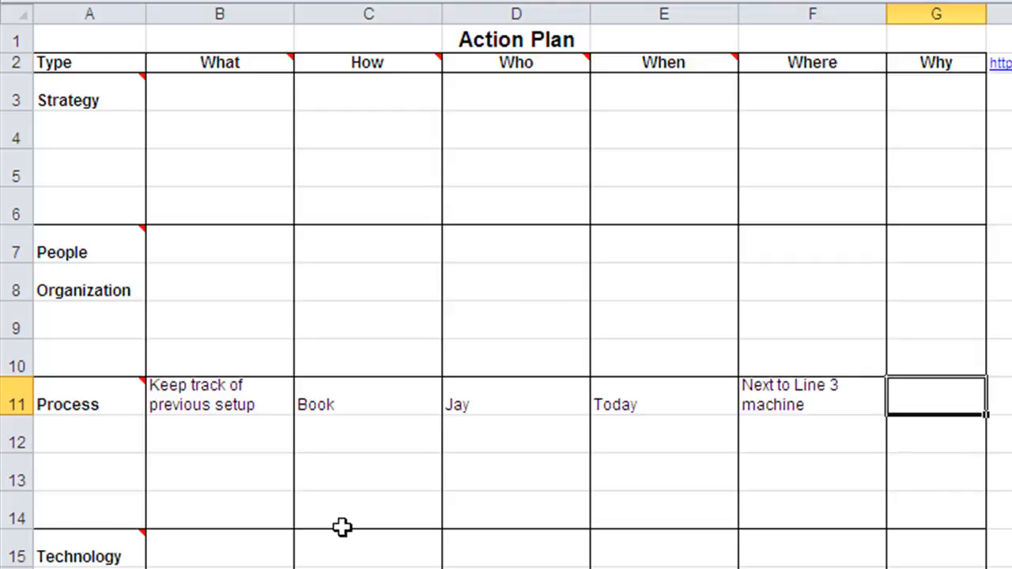
- Add a second Process action in row 12 with What "Use previous setup values" and How "Look up book"
click(191, 431)
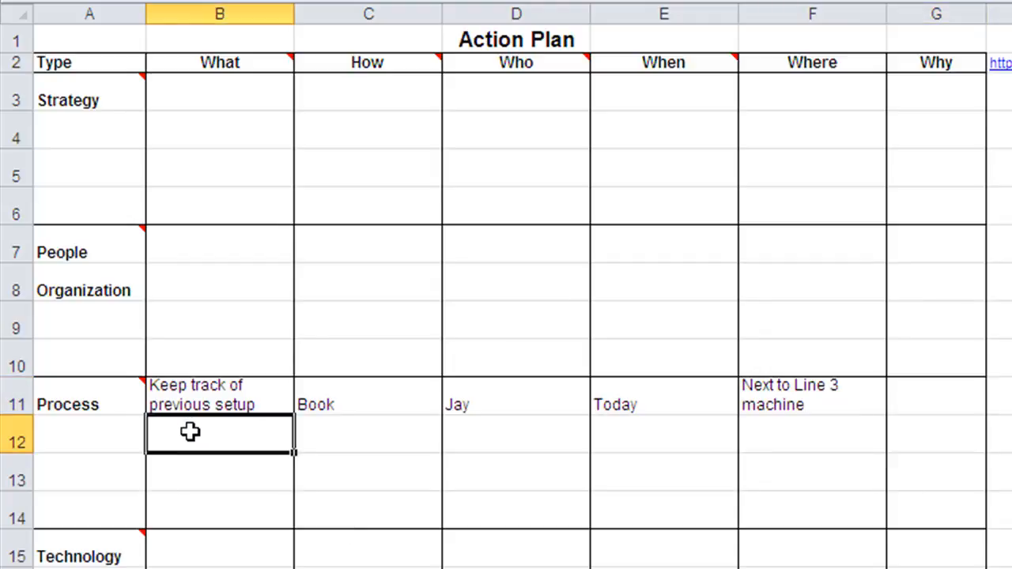
text(Use p)
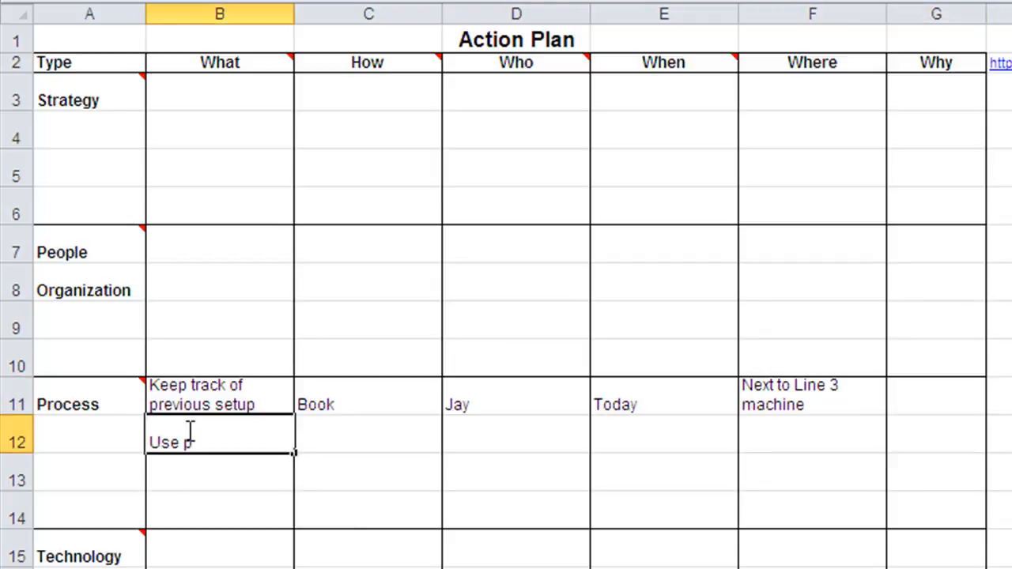
text(revious setup values)
key(Tab)
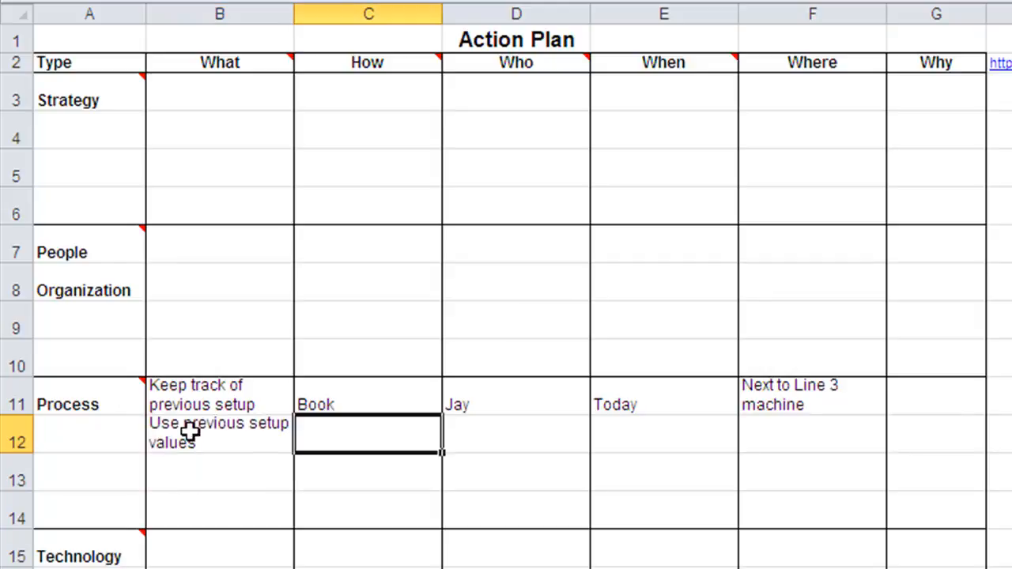
text(Look up )
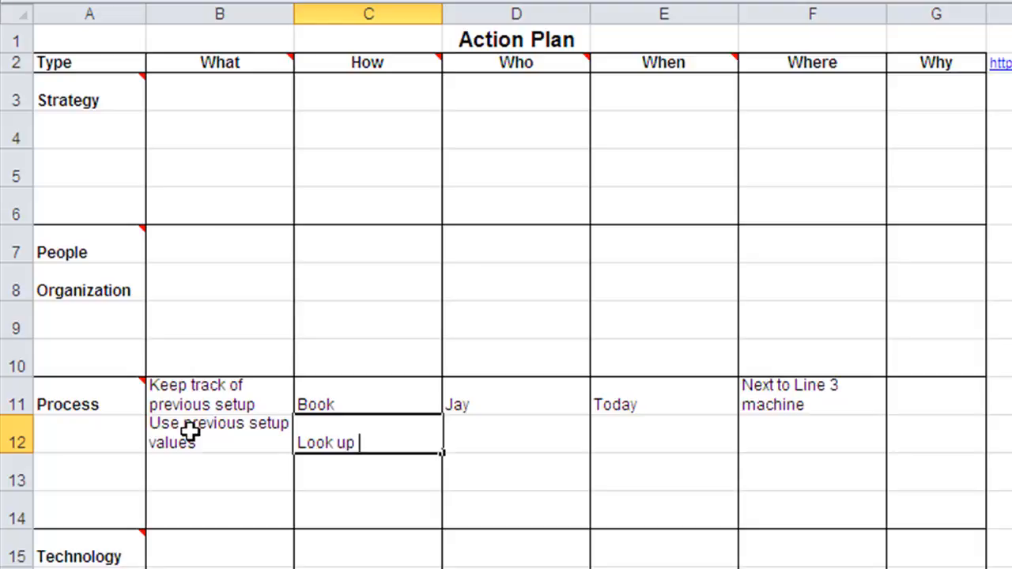
text(oook)
key(Tab)
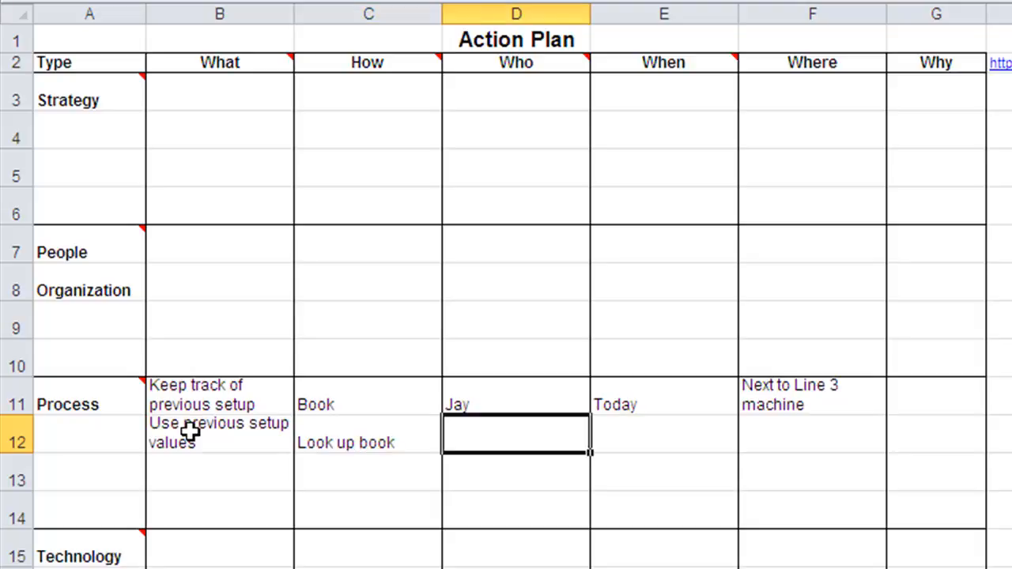
- Assign the row 12 action to "Operator" under Who and enter "Today" under When
text(OPeratar)
key(BackSpace)
key(BackSpace)
text(or)
key(Tab)
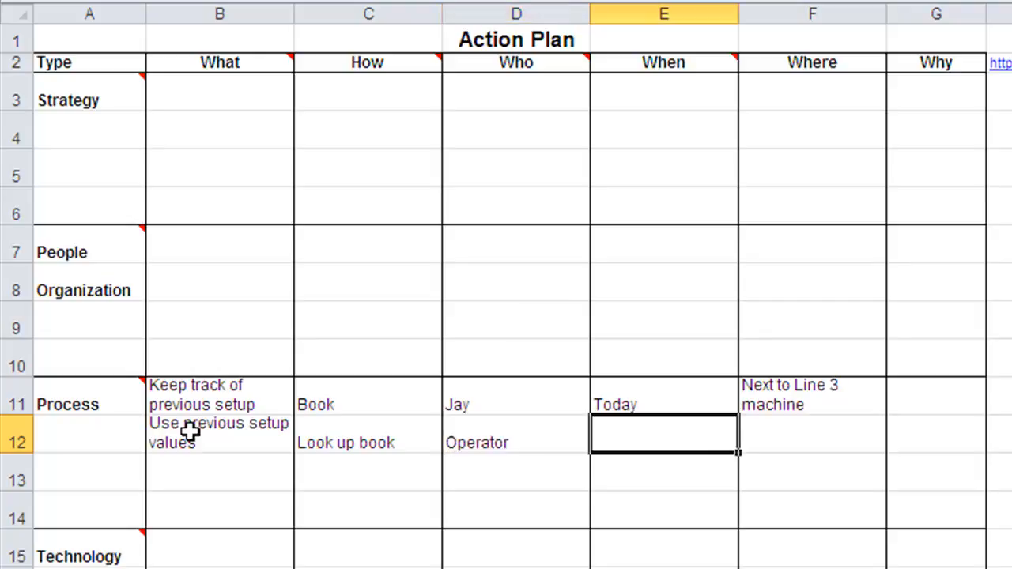
text(Today)
key(Tab)
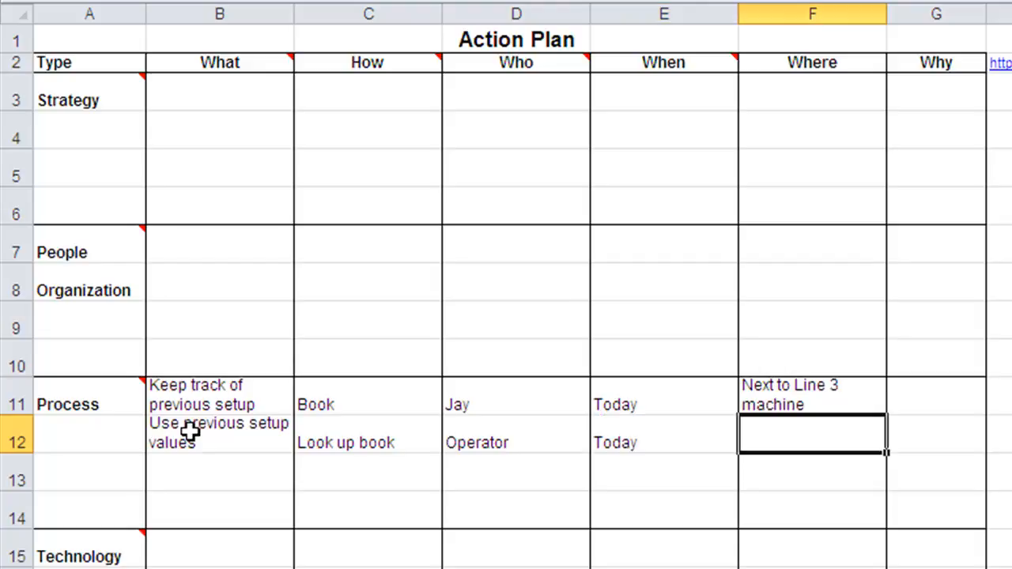